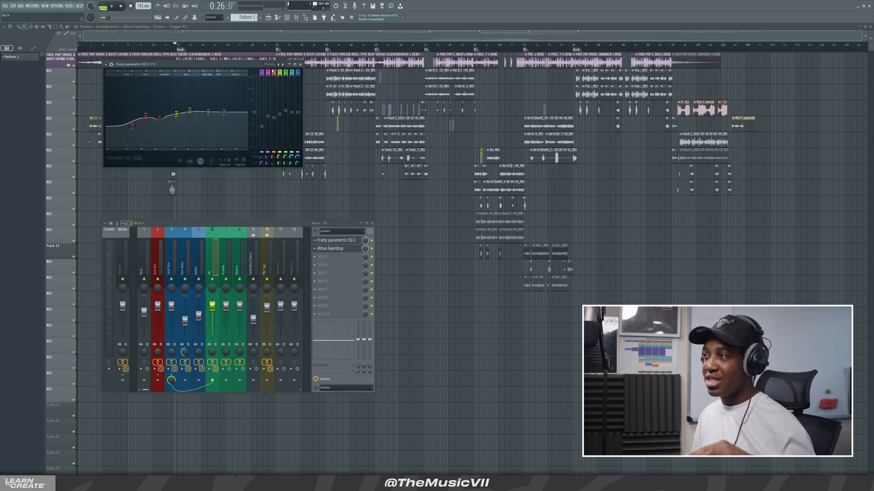
# Step: Close the parametric EQ and look through the effect chains of mixer tracks 7 and 8
pyautogui.click(301, 65)
pyautogui.click(233, 243)
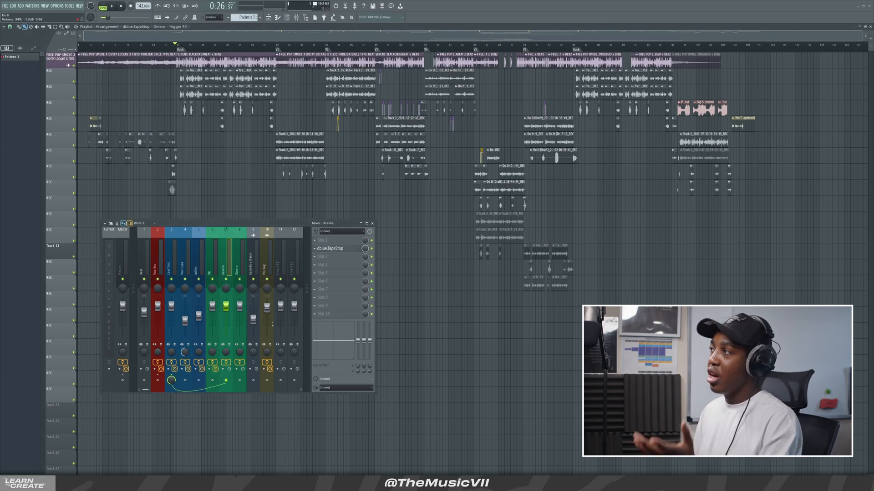
pyautogui.click(243, 260)
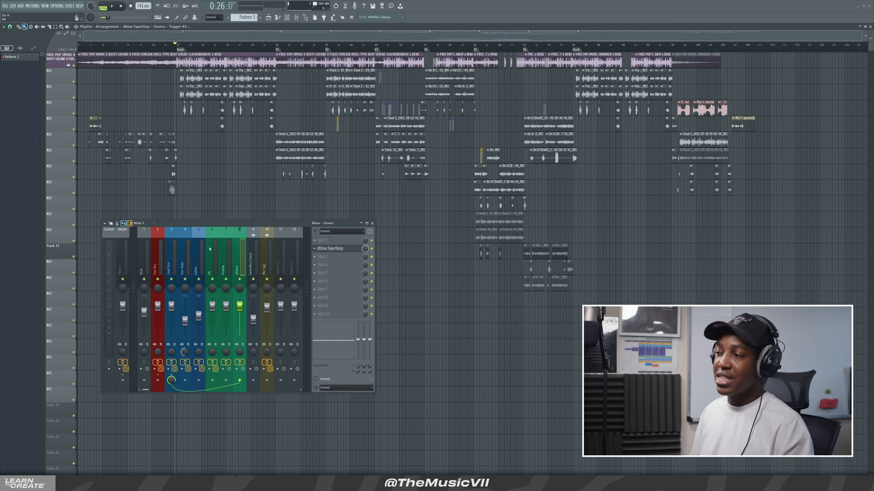
pyautogui.click(218, 260)
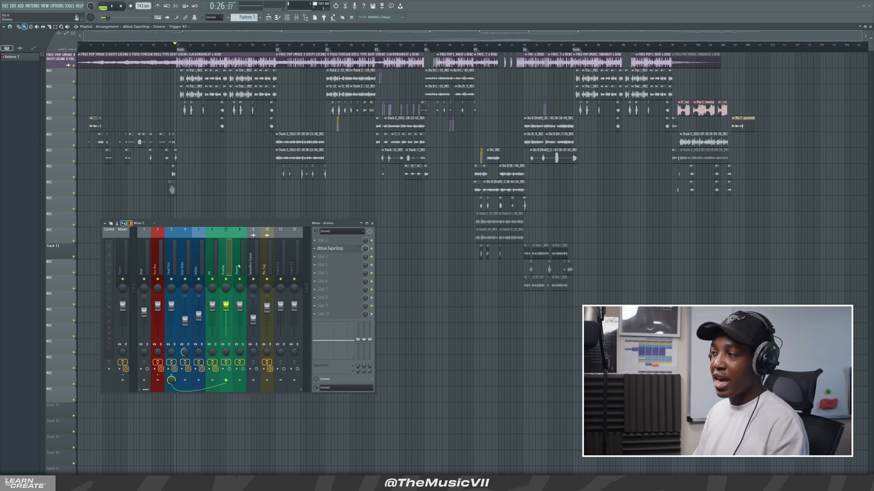
# Step: Open the Fruity Compressor on the Lead Vox track and examine its settings
pyautogui.click(174, 257)
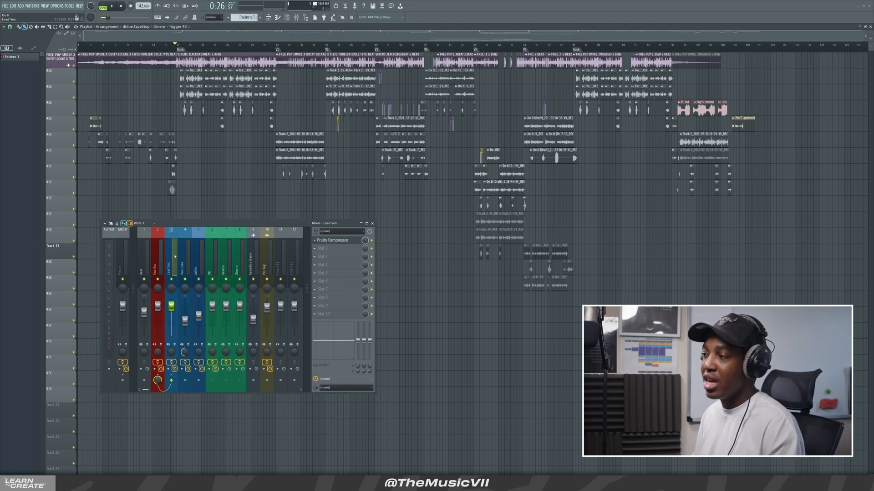
pyautogui.moveTo(198, 223); pyautogui.dragTo(199, 205)
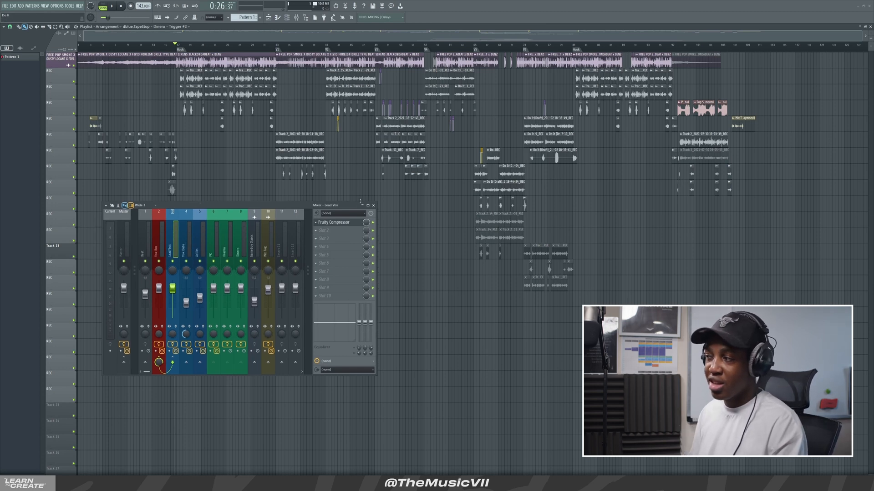
pyautogui.click(350, 223)
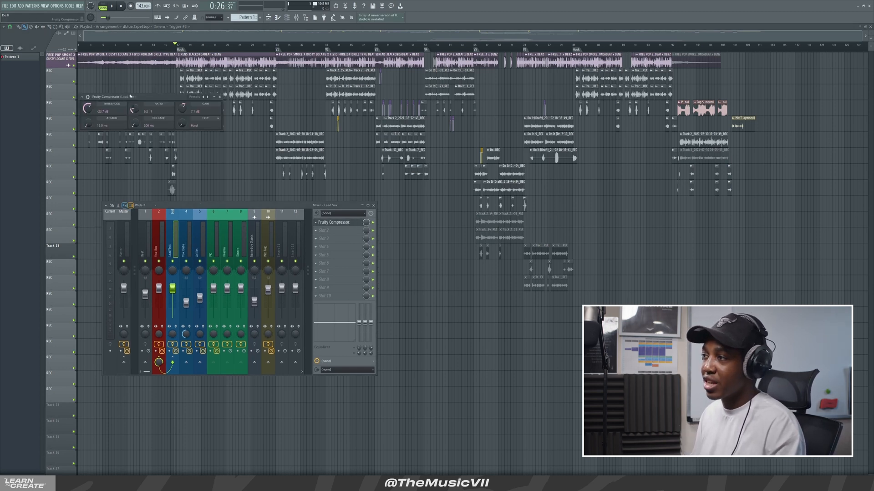
pyautogui.moveTo(130, 96); pyautogui.dragTo(170, 103)
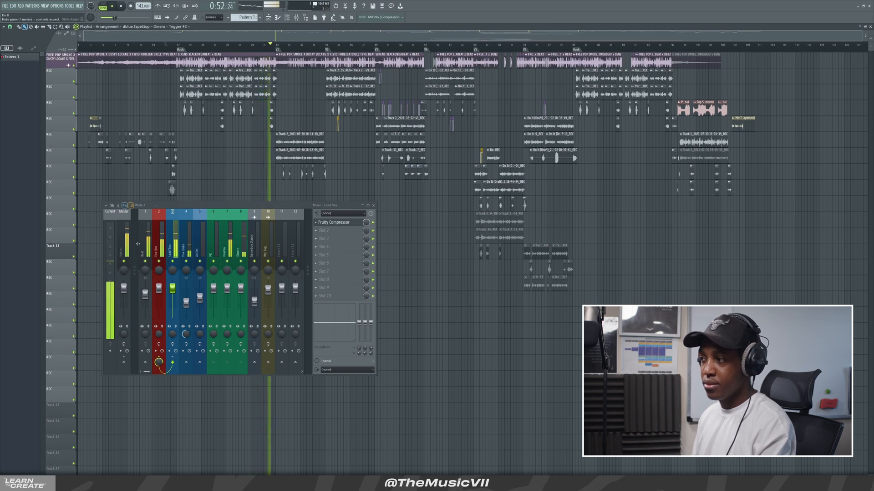
# Step: Stop playback, move the playhead to 0:52 near the end of the first hook, and listen to the section that follows
pyautogui.press('space')
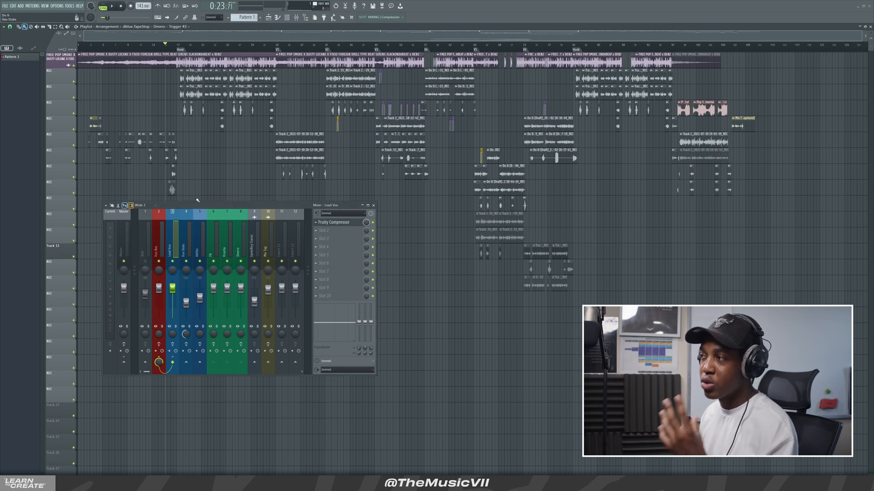
pyautogui.click(273, 45)
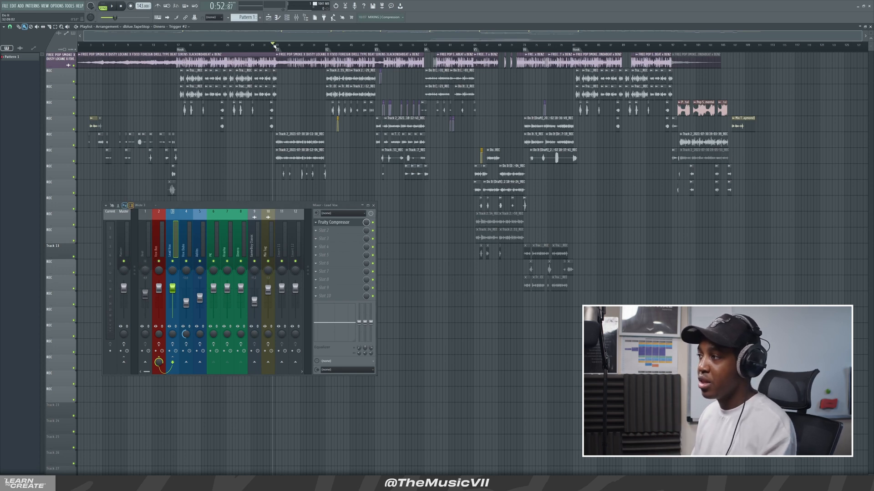
pyautogui.press('space')
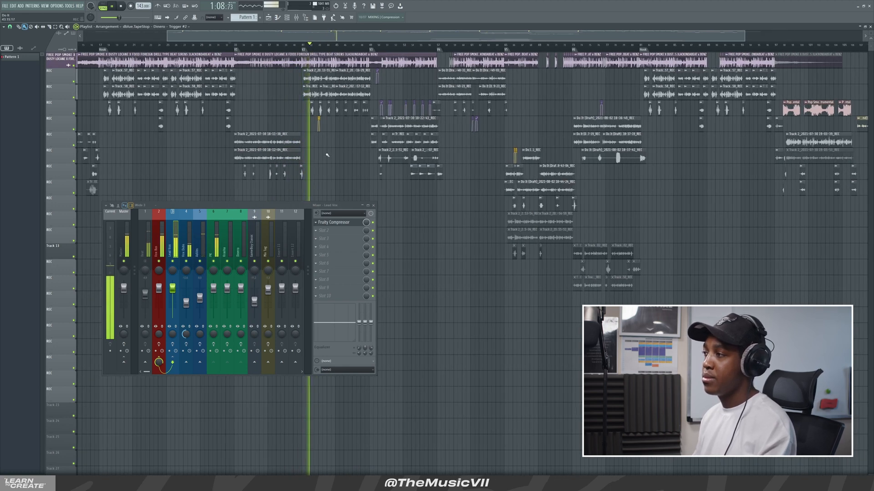
pyautogui.moveTo(352, 37); pyautogui.dragTo(287, 36)
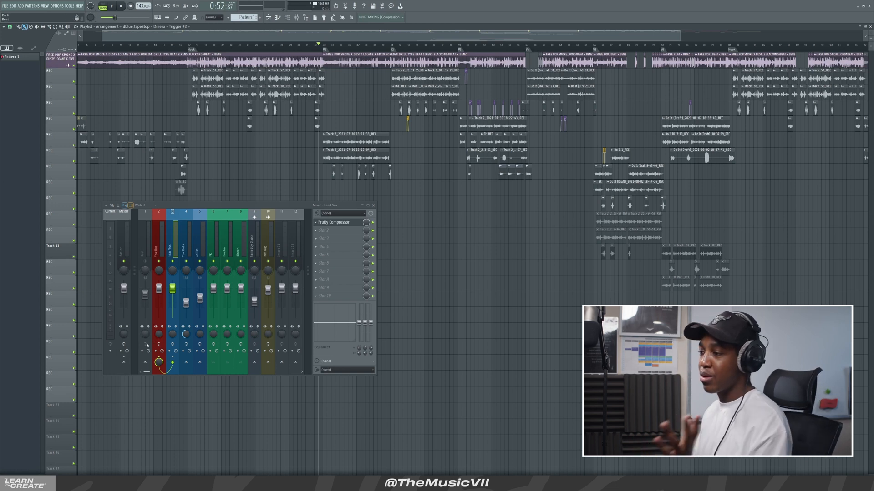
# Step: Set the playhead to 0:24 just before the hook, select mixer track 6, and play the song through the hook
pyautogui.click(185, 46)
pyautogui.hscroll(-2, 210, 39)
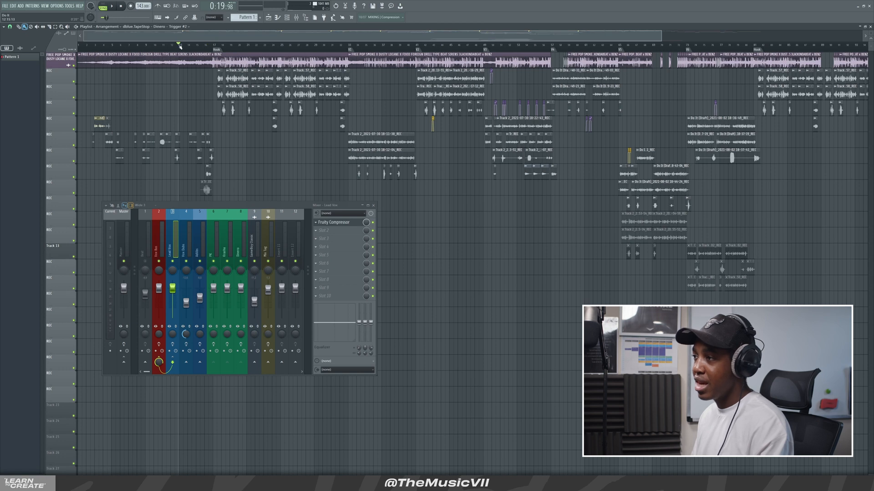
pyautogui.click(201, 53)
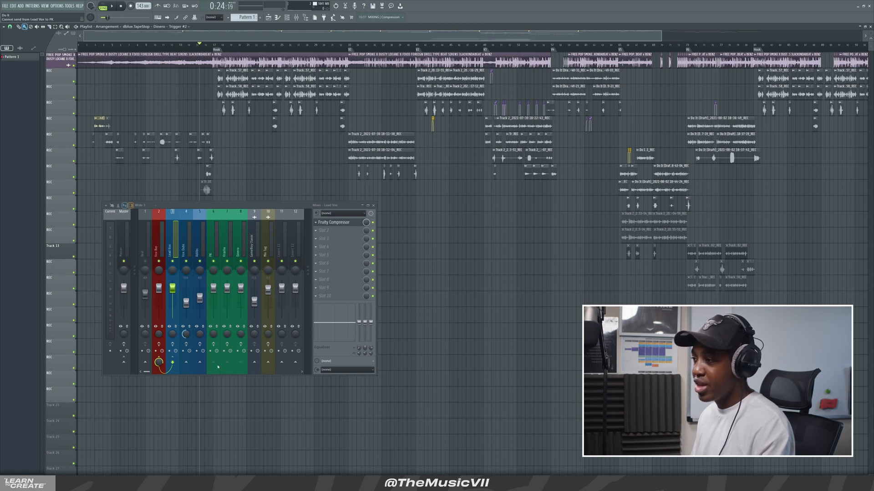
pyautogui.click(219, 251)
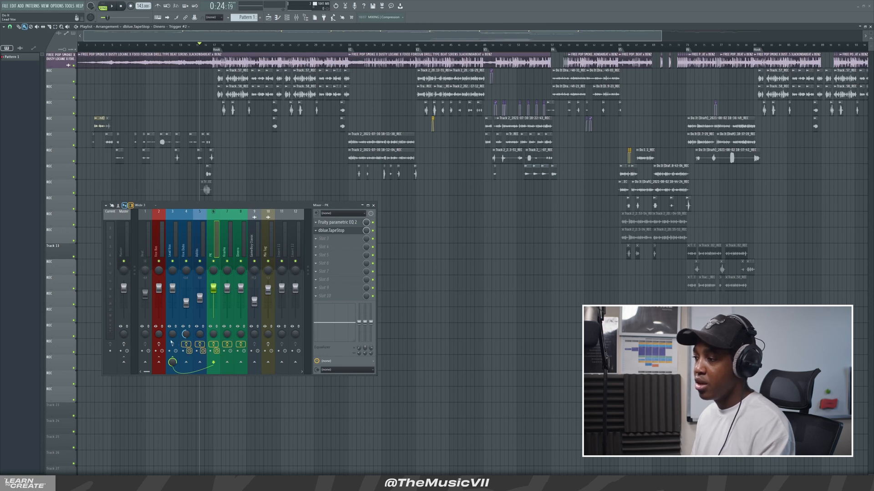
pyautogui.press('space')
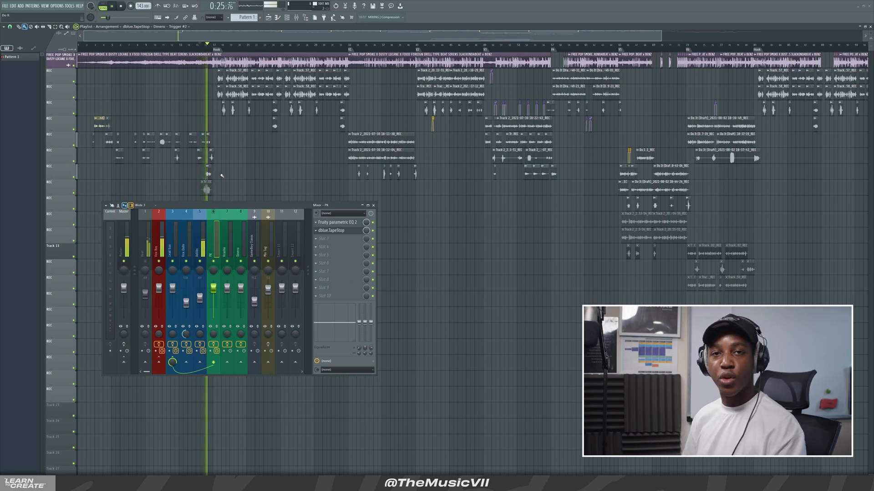
pyautogui.press('space')
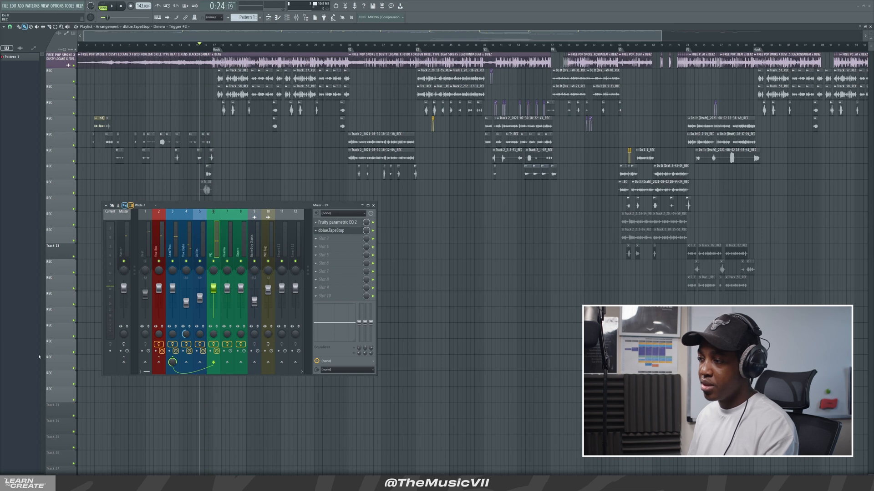
pyautogui.press('space')
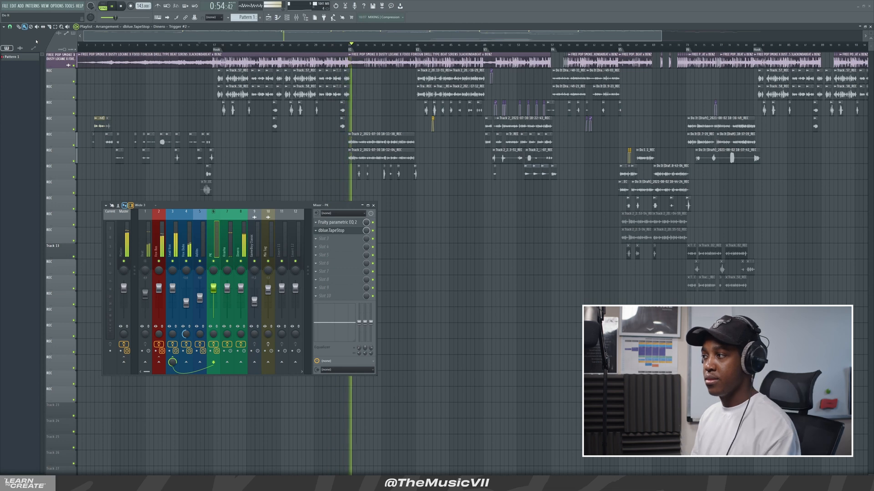
pyautogui.press('space')
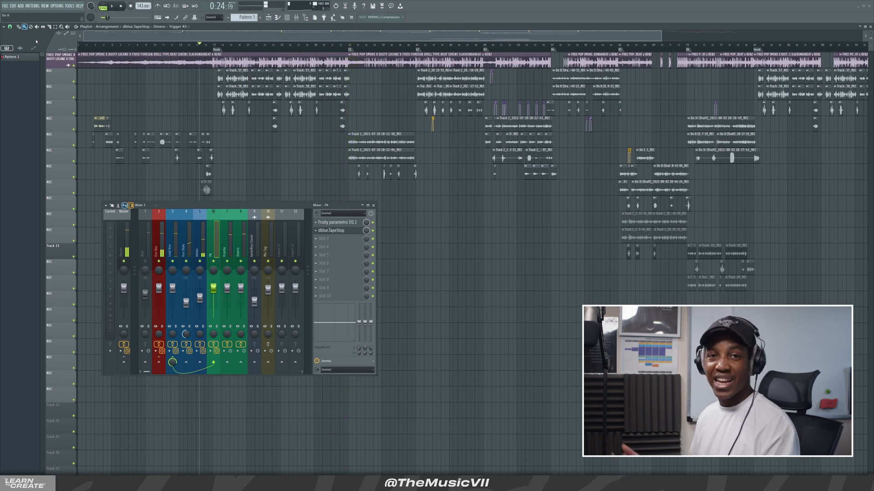
# Step: Solo the Vox Dubs track and listen to it from before the hook
pyautogui.click(174, 249)
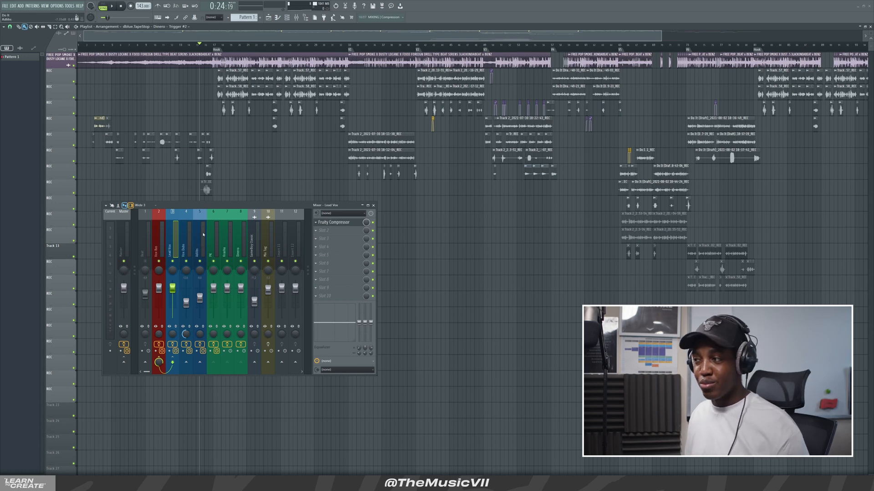
pyautogui.click(182, 240)
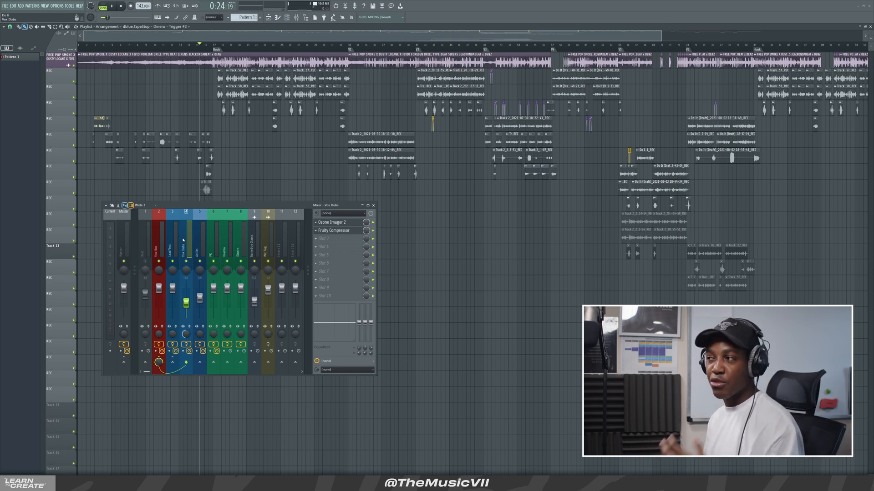
pyautogui.rightClick(187, 263)
pyautogui.press('space')
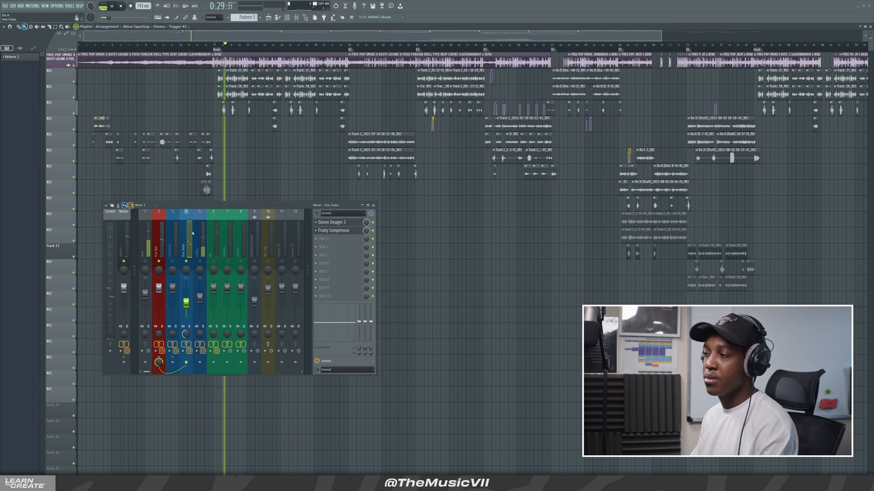
# Step: Unmute the Lead Vox track and listen to it together with the Vox Dubs track
pyautogui.press('space')
pyautogui.click(173, 262)
pyautogui.press('space')
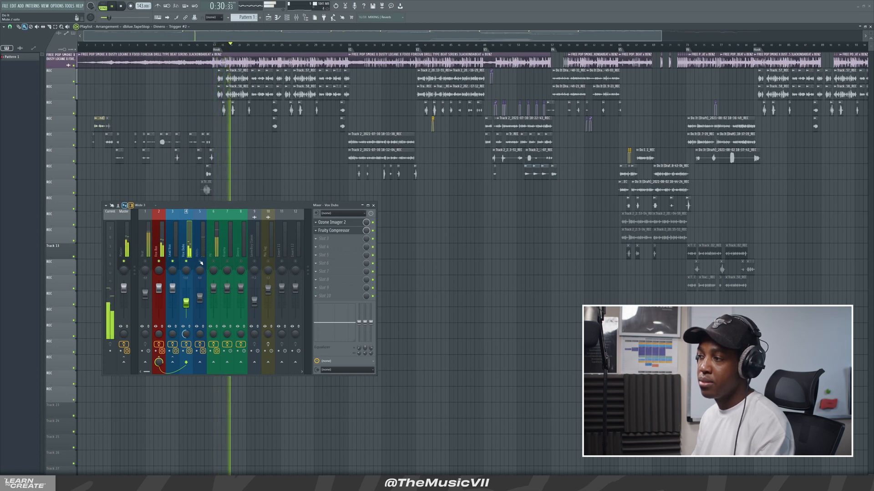
pyautogui.press('space')
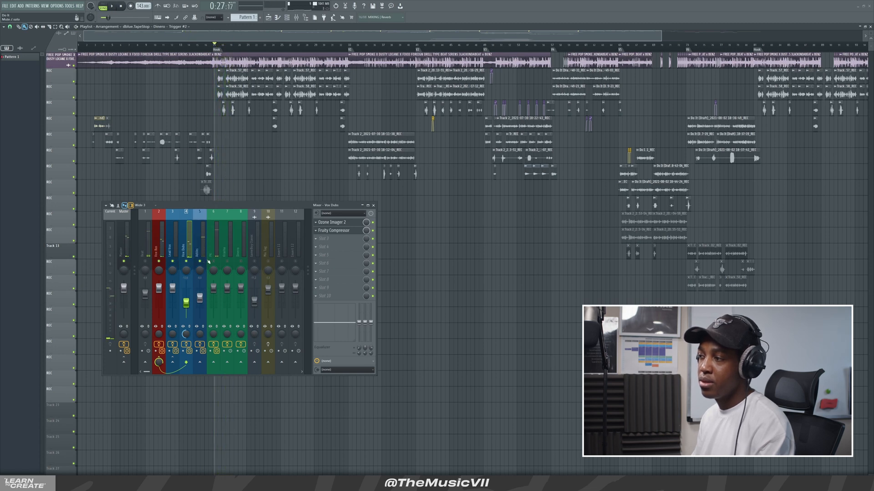
# Step: Play the hook while muting and unmuting the lead and doubled vocals to compare the difference
pyautogui.press('space')
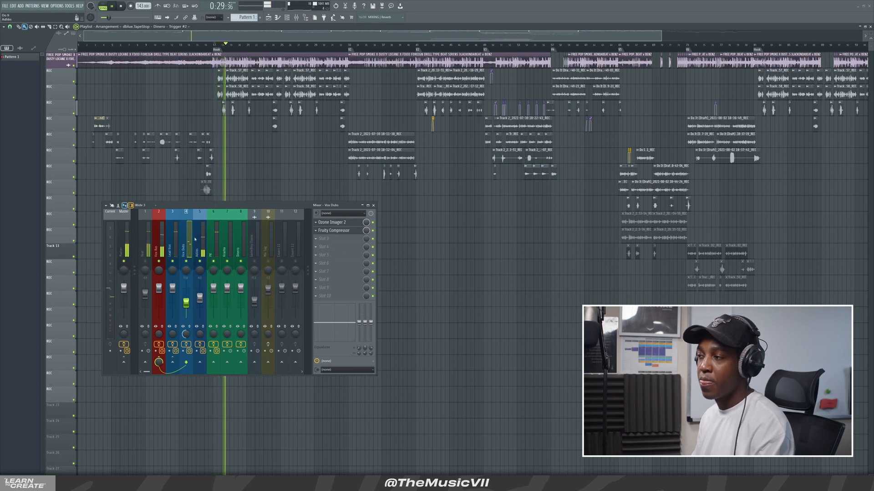
pyautogui.click(174, 261)
pyautogui.click(173, 261)
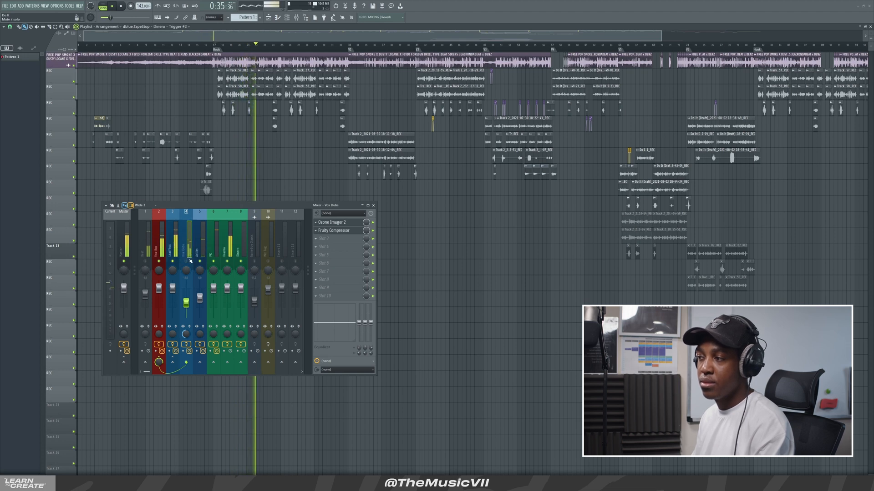
pyautogui.press('space')
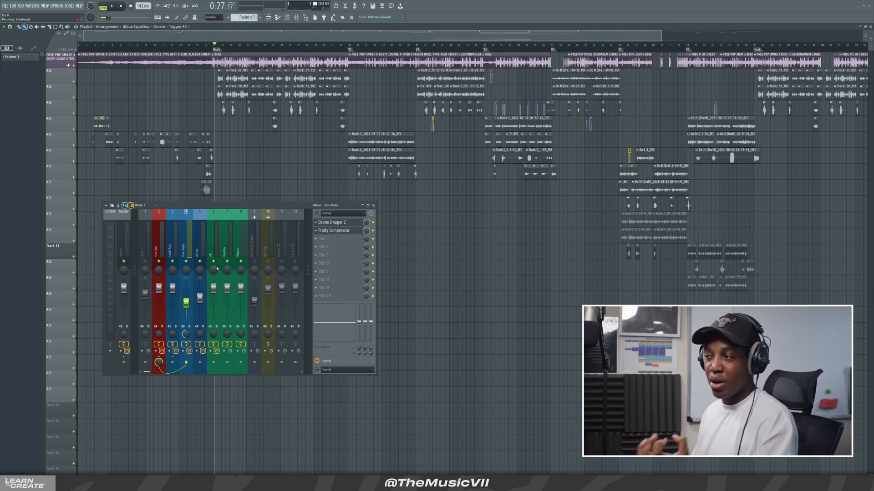
# Step: Review the Ozone Imager 2 and Fruity Compressor settings on the Vox Dubs track, closing each plugin after viewing
pyautogui.click(341, 223)
pyautogui.moveTo(94, 89); pyautogui.dragTo(420, 133)
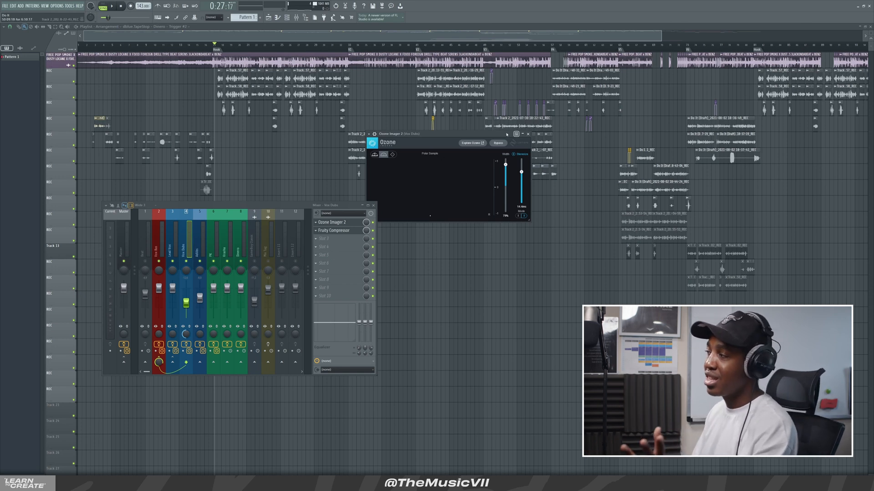
pyautogui.click(528, 134)
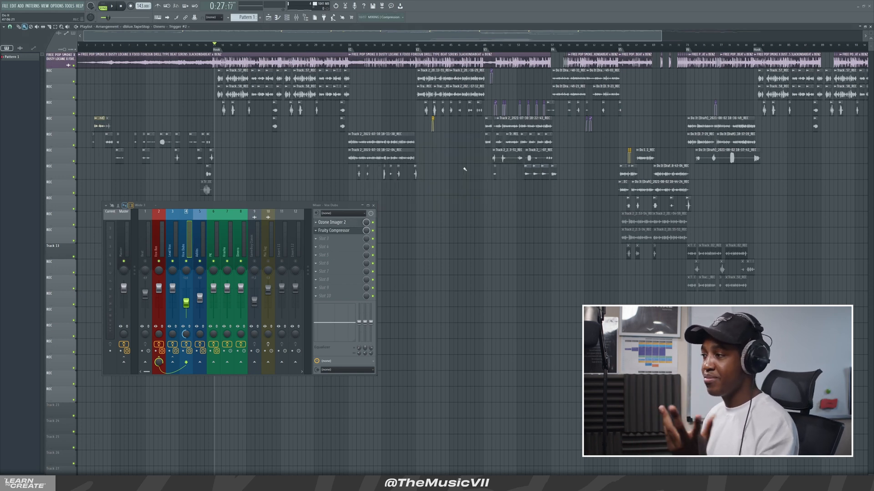
pyautogui.click(342, 231)
pyautogui.moveTo(83, 66); pyautogui.dragTo(441, 144)
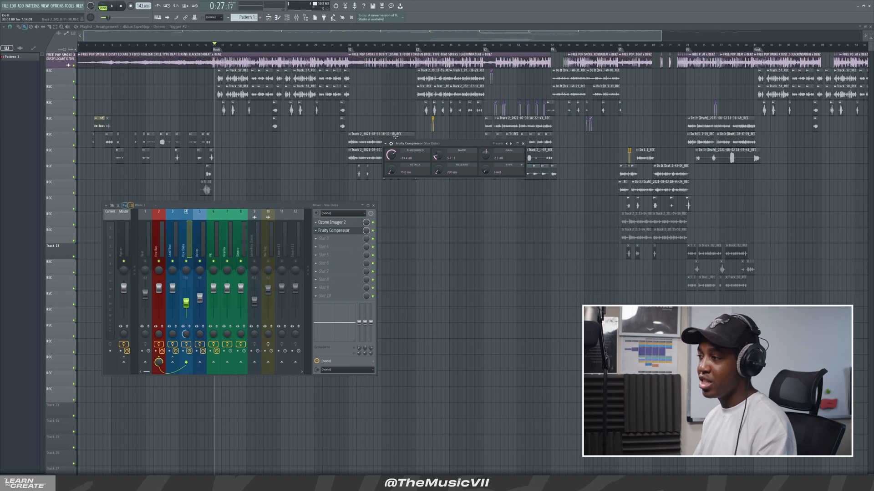
pyautogui.click(523, 143)
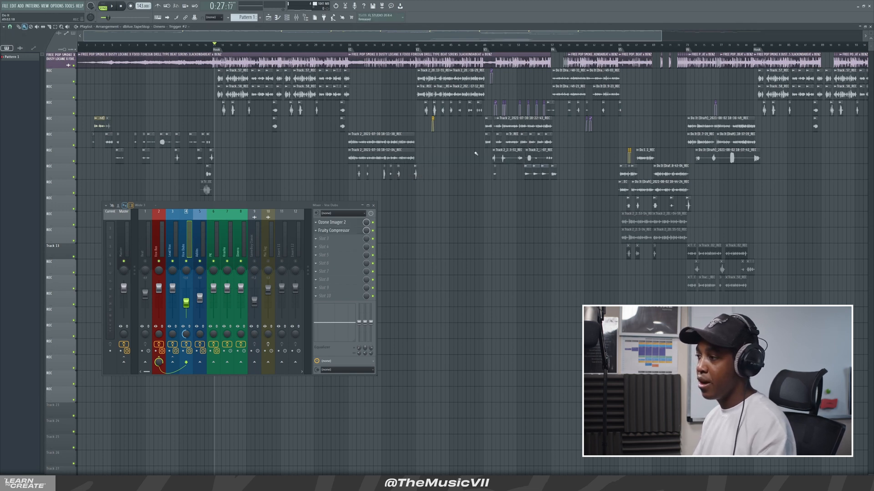
# Step: Examine the Fruity Parametric EQ 2 curve and the Fruity Compressor settings on the Adlibs track
pyautogui.click(201, 242)
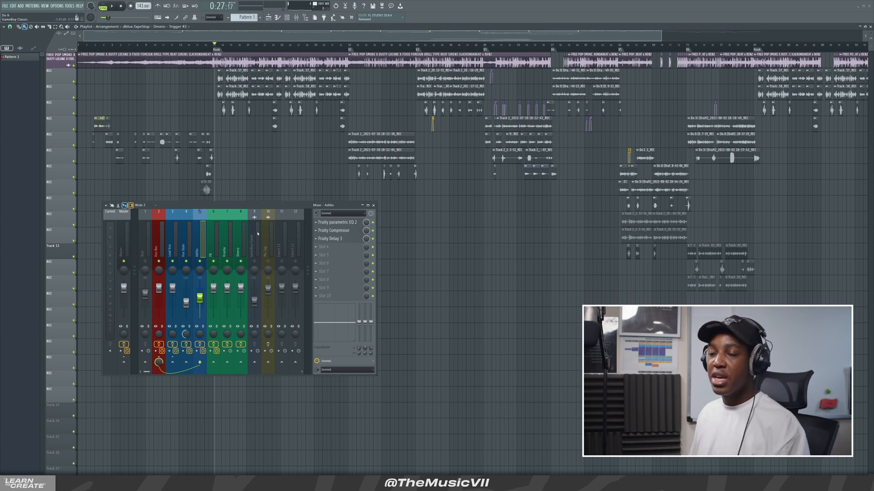
pyautogui.click(344, 224)
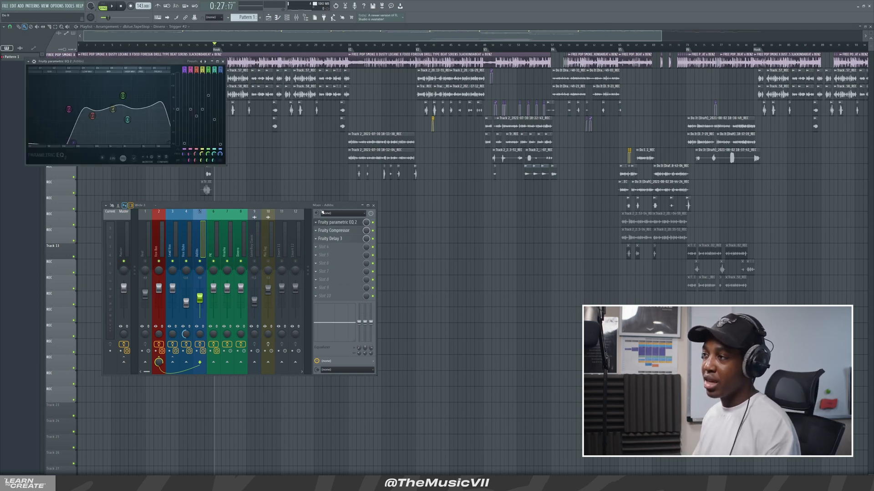
pyautogui.rightClick(205, 63)
pyautogui.click(216, 121)
pyautogui.moveTo(143, 139); pyautogui.dragTo(172, 143)
pyautogui.moveTo(85, 143); pyautogui.dragTo(75, 143)
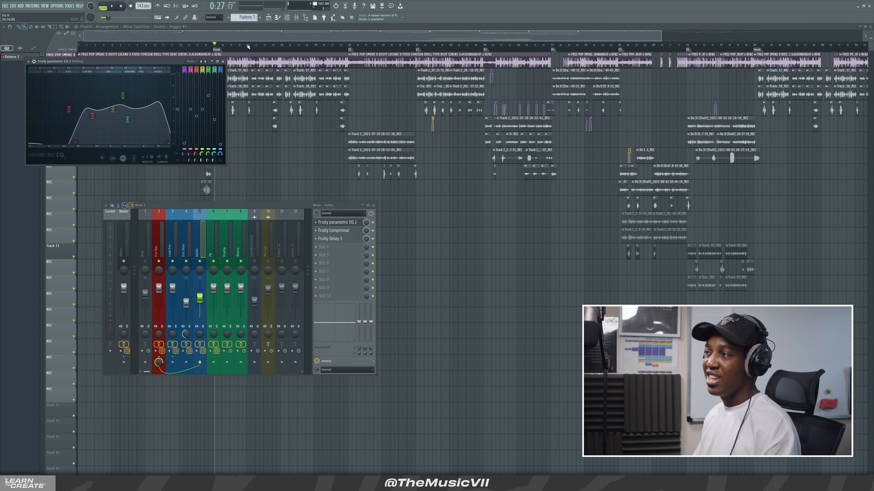
pyautogui.click(223, 61)
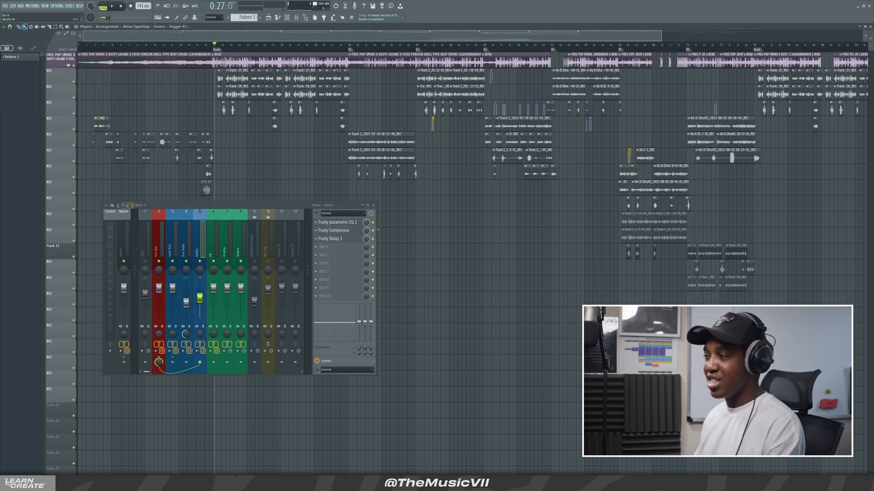
pyautogui.click(353, 231)
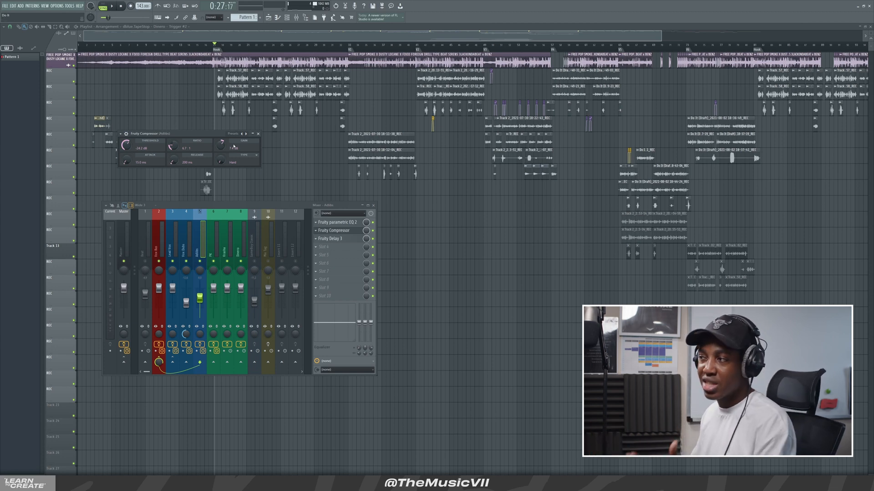
# Step: Close the Fruity Compressor and review the Fruity Delay 3 settings on the Adlibs track
pyautogui.click(258, 134)
pyautogui.click(355, 241)
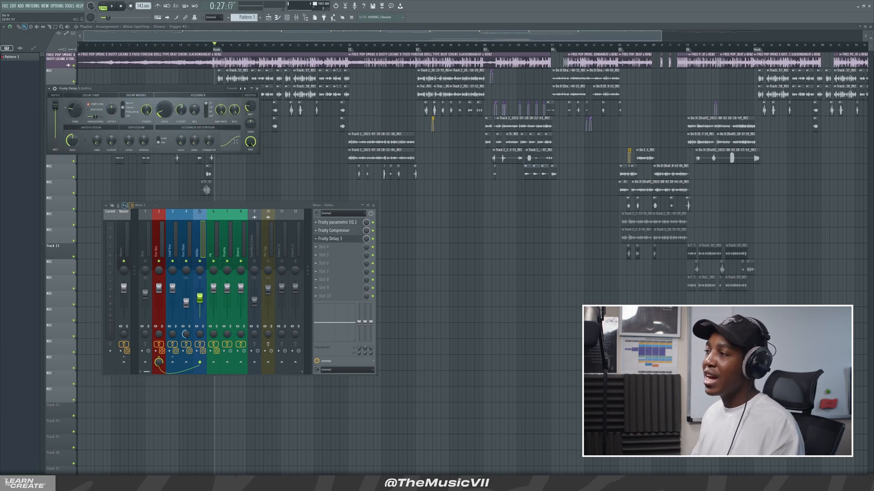
pyautogui.moveTo(159, 89); pyautogui.dragTo(293, 111)
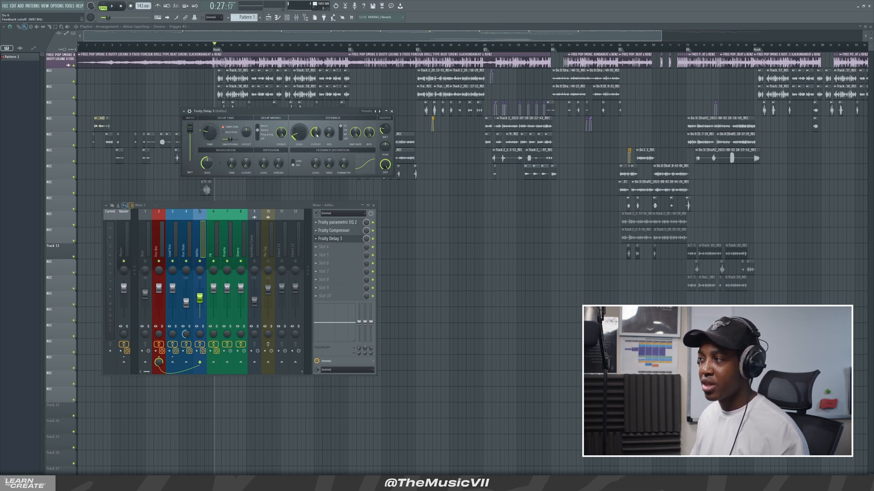
pyautogui.click(391, 111)
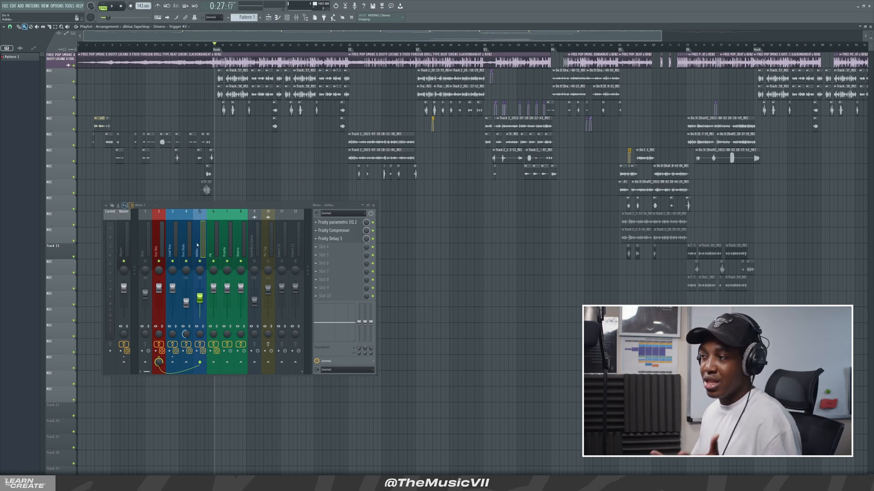
# Step: Look through the TapeStop, GameBoy Classic and Mix Tag mixer tracks, and view the Mix Tag's Fruity Parametric EQ 2 curve
pyautogui.click(233, 249)
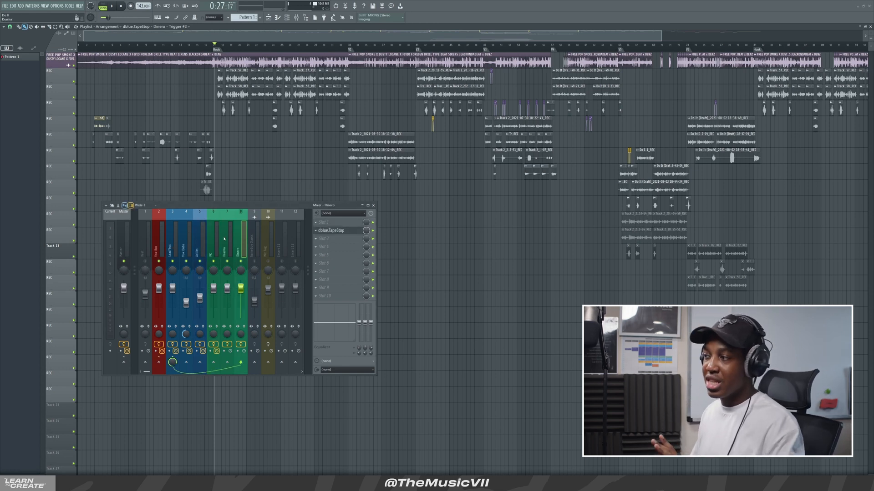
pyautogui.click(254, 250)
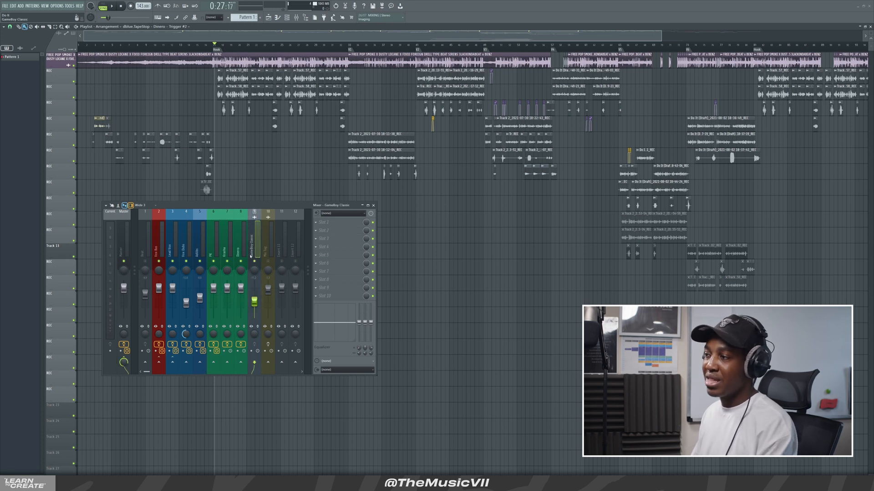
pyautogui.click(267, 248)
pyautogui.click(254, 248)
pyautogui.click(268, 248)
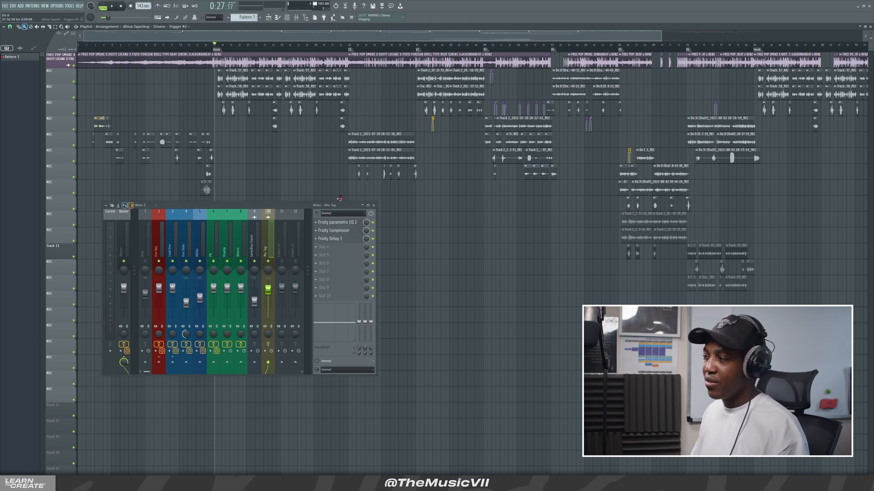
pyautogui.click(337, 222)
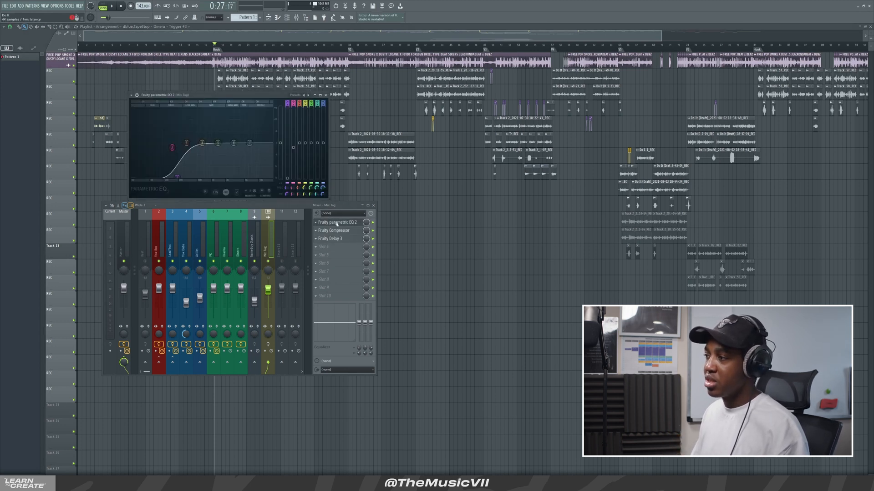
# Step: Play the song's intro to listen to the Mix Tag
pyautogui.click(87, 46)
pyautogui.press('space')
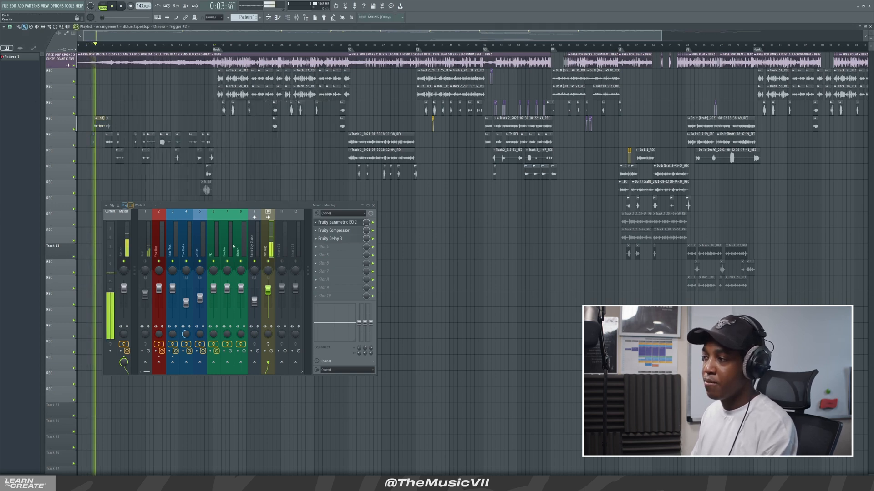
pyautogui.press('space')
pyautogui.press('space')
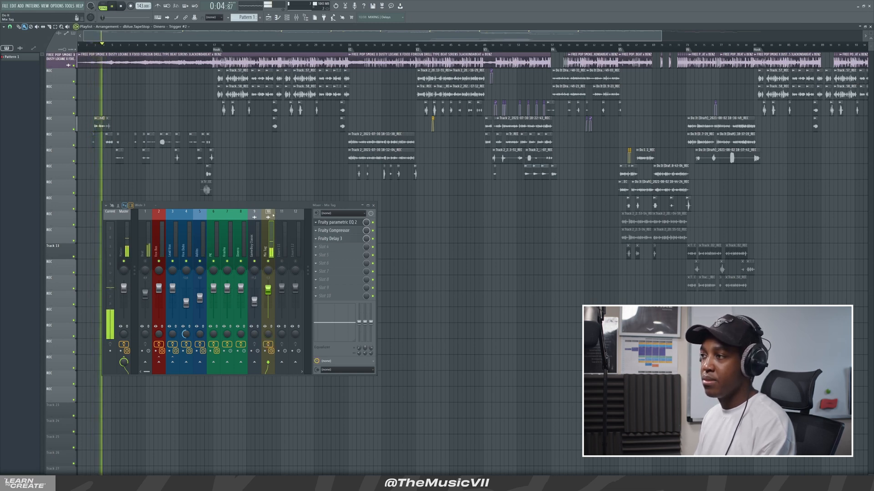
pyautogui.press('space')
# Step: Examine the RCompressor settings on the Vox Bus track, moving the plugin window clear of the mixer
pyautogui.click(256, 228)
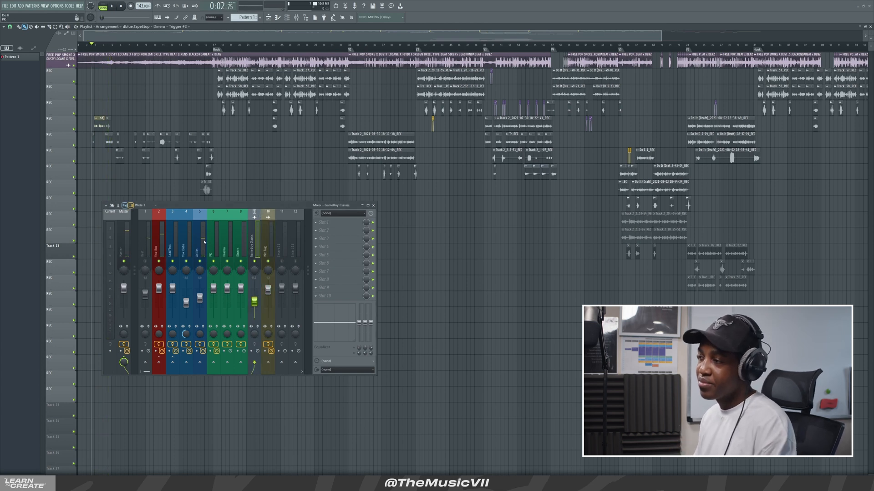
pyautogui.click(165, 234)
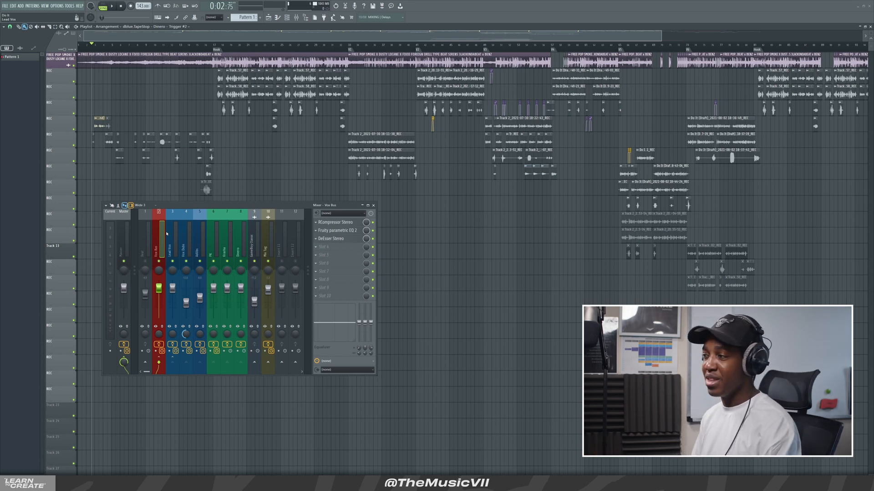
pyautogui.click(351, 227)
pyautogui.moveTo(130, 91); pyautogui.dragTo(497, 97)
# Step: Go through the adlib, doubled and green effect mixer tracks to check their routing, ending on the Vox Bus
pyautogui.click(202, 242)
pyautogui.click(188, 242)
pyautogui.click(213, 241)
pyautogui.click(227, 241)
pyautogui.click(240, 241)
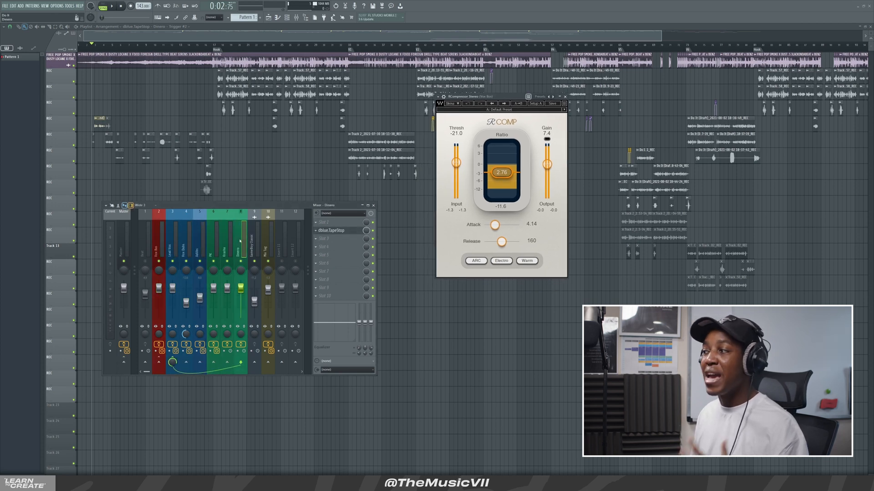
pyautogui.click(159, 246)
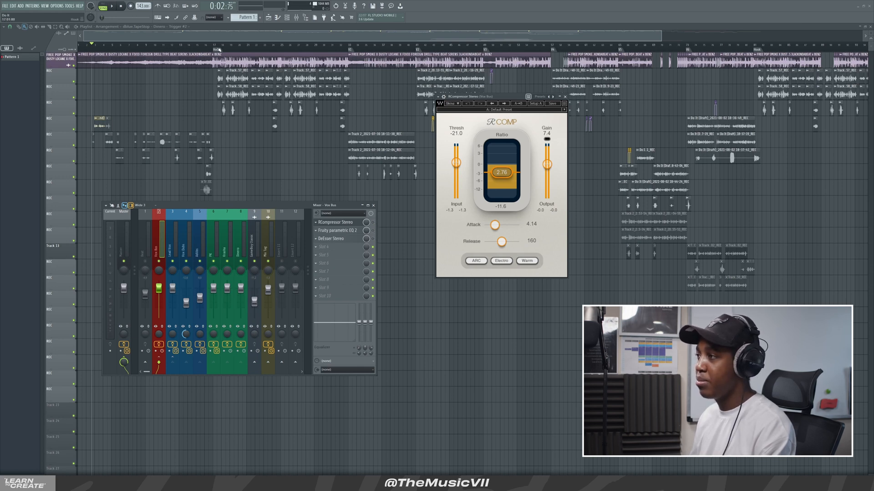
# Step: Play the later part of the arrangement from about 1:46 to listen to the vocals with the Vox Bus selected
pyautogui.moveTo(509, 38); pyautogui.dragTo(701, 32)
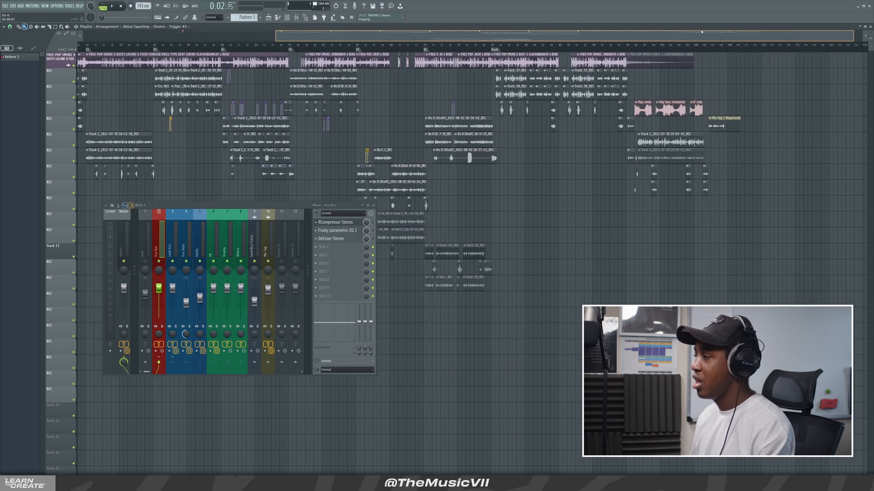
pyautogui.moveTo(701, 31); pyautogui.dragTo(615, 31)
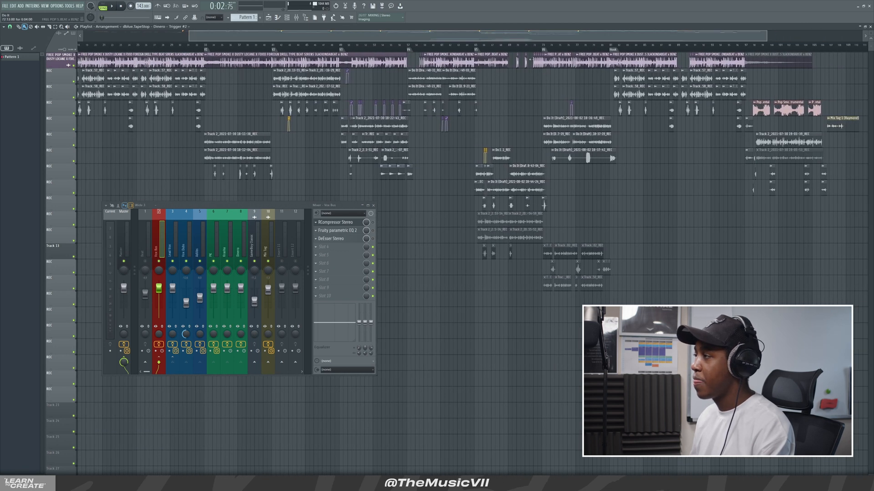
pyautogui.click(468, 45)
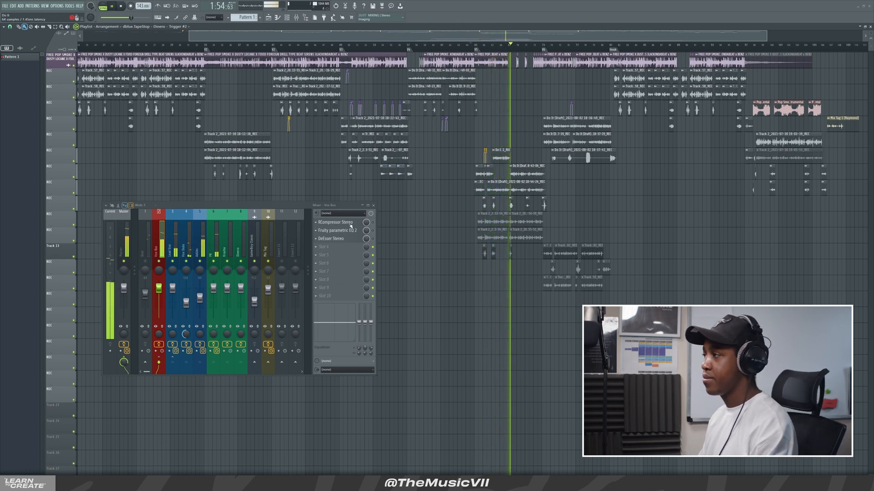
pyautogui.press('space')
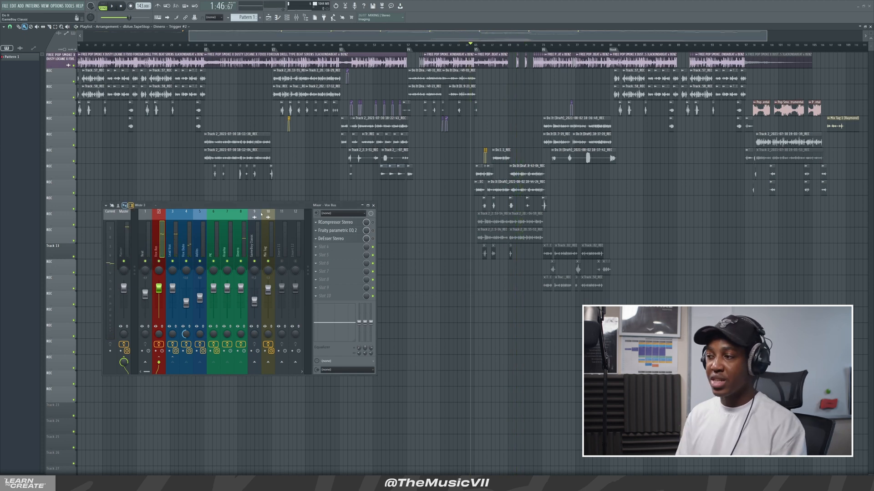
pyautogui.press('space')
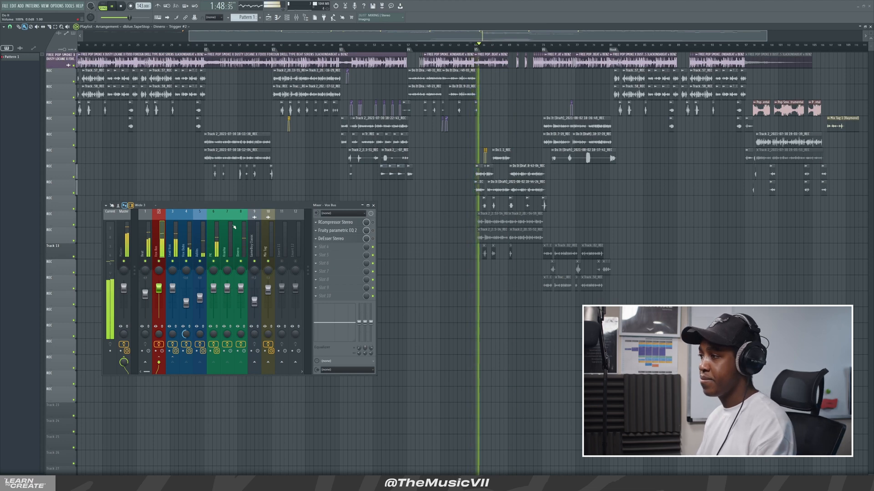
pyautogui.moveTo(290, 207)
pyautogui.mouseDown()
pyautogui.moveTo(283, 202)
pyautogui.moveTo(291, 201)
pyautogui.mouseUp()
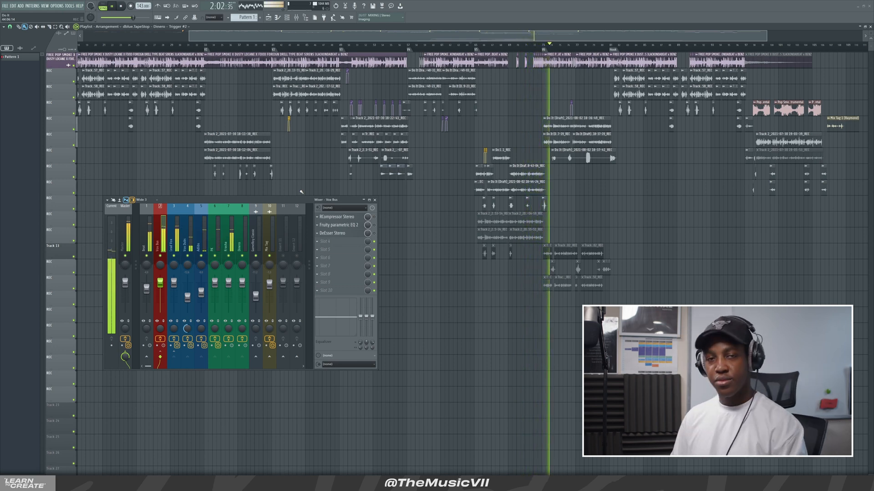
pyautogui.press('space')
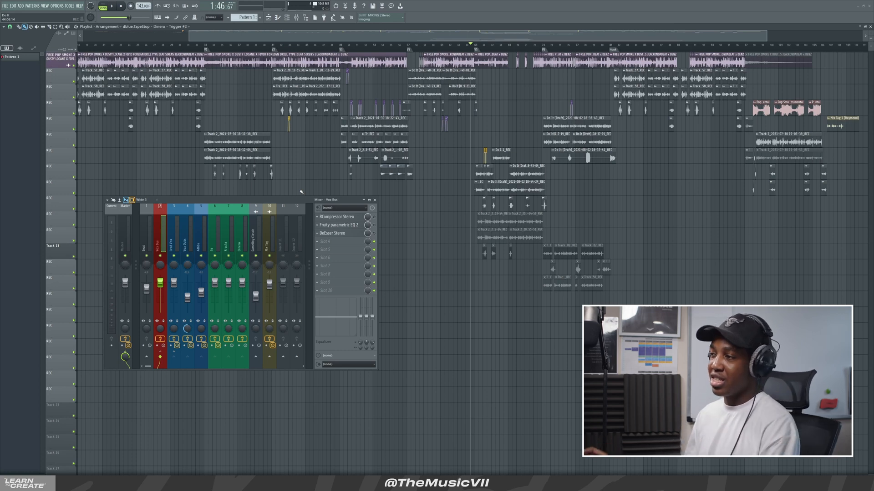
# Step: Replay the section from 1:46 repeatedly to judge the Vox Bus processing by ear
pyautogui.press('space')
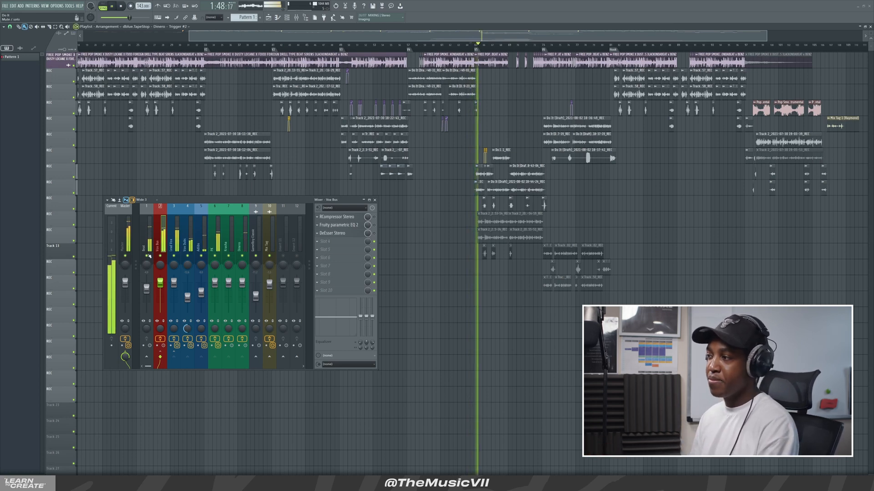
pyautogui.press('space')
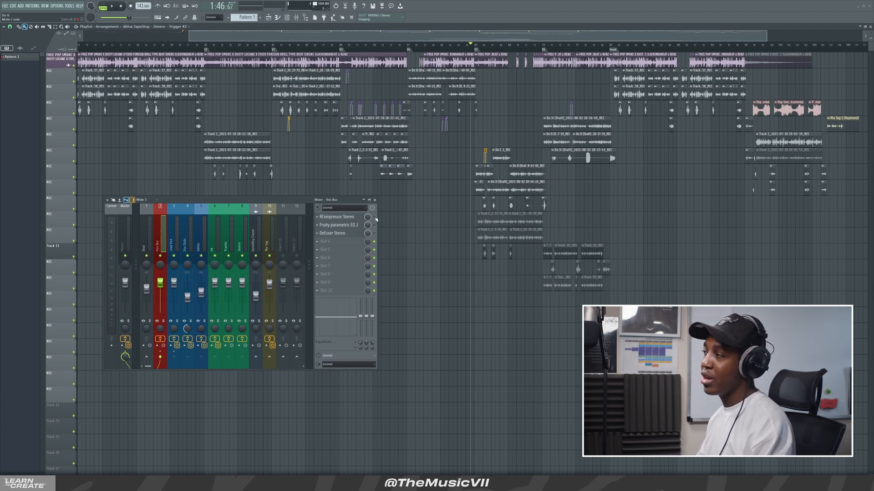
pyautogui.press('space')
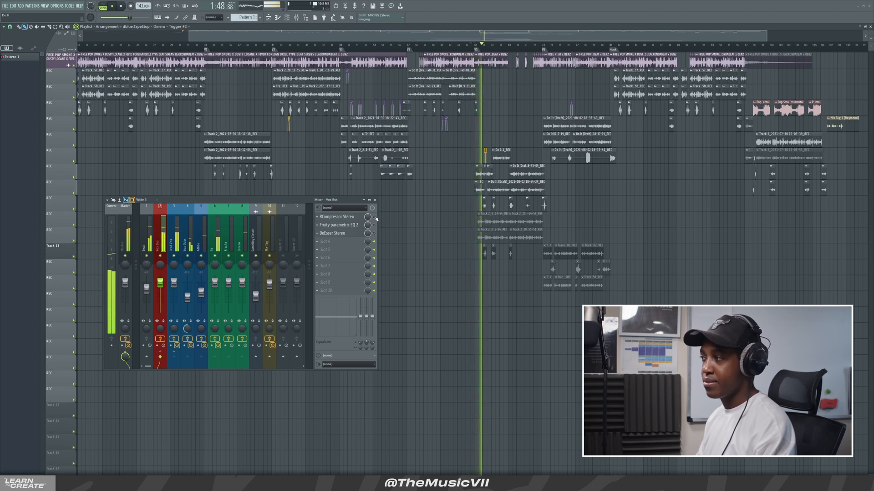
pyautogui.press('space')
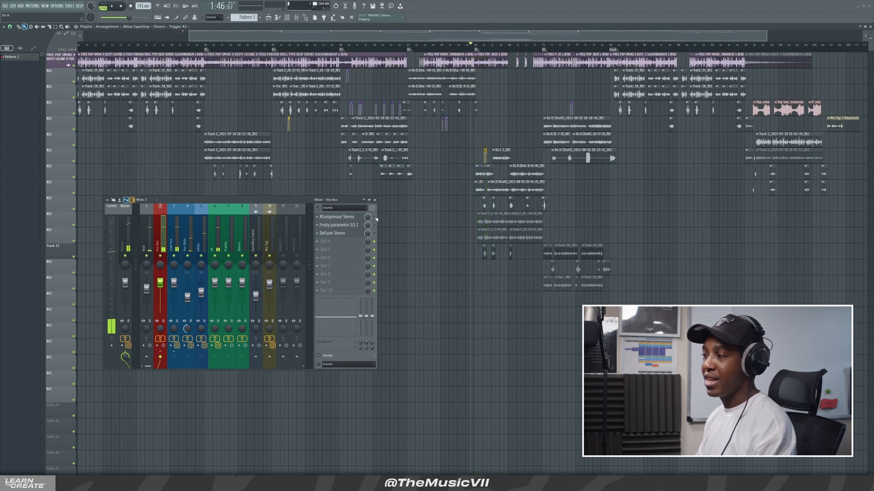
pyautogui.press('space')
# Step: Watch the Vox Bus RCompressor while the section plays, then stop playback and close the plugin
pyautogui.click(336, 217)
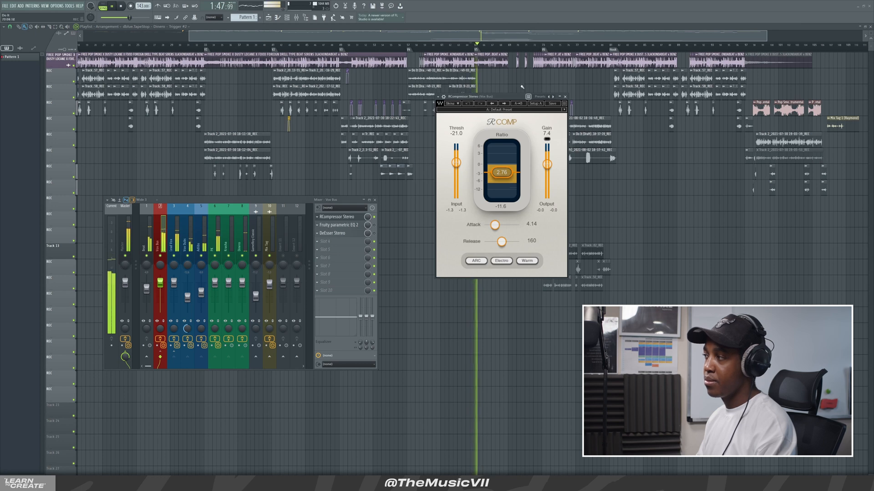
pyautogui.moveTo(514, 97); pyautogui.dragTo(739, 71)
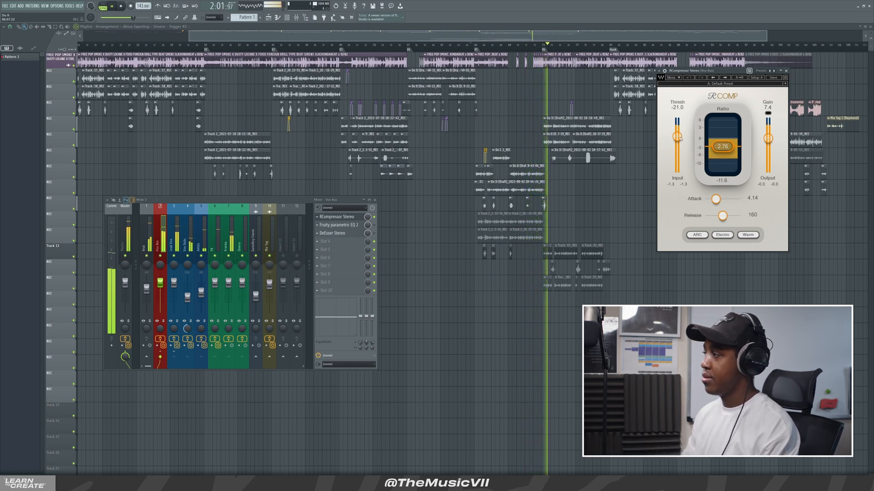
pyautogui.press('space')
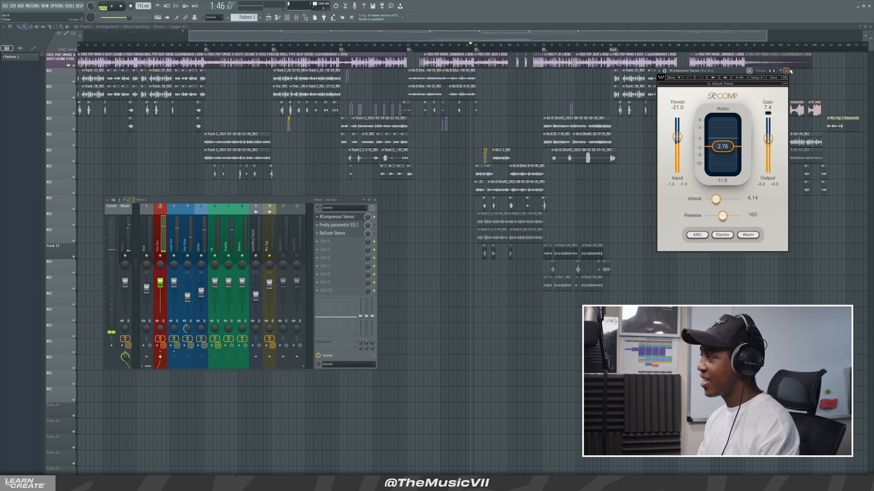
pyautogui.click(785, 70)
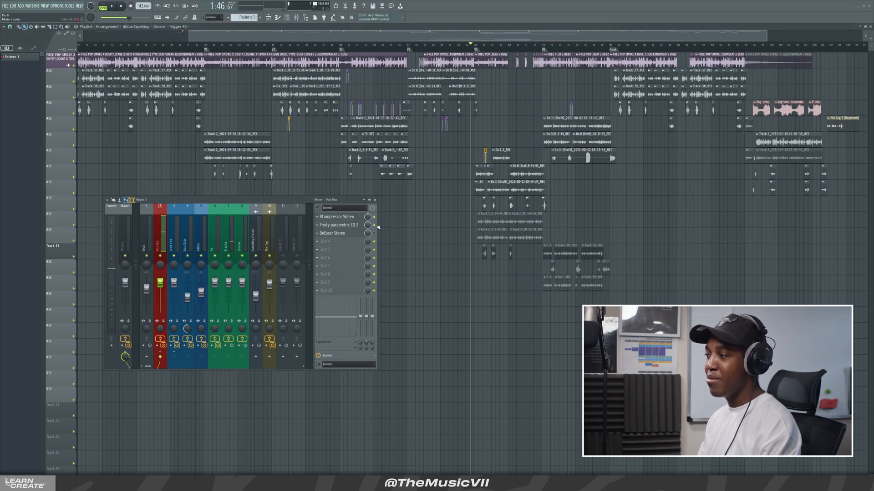
# Step: Examine the Fruity Parametric EQ 2 curve on the Vox Bus, placing its window beside the mixer
pyautogui.click(339, 224)
pyautogui.moveTo(150, 117); pyautogui.dragTo(627, 131)
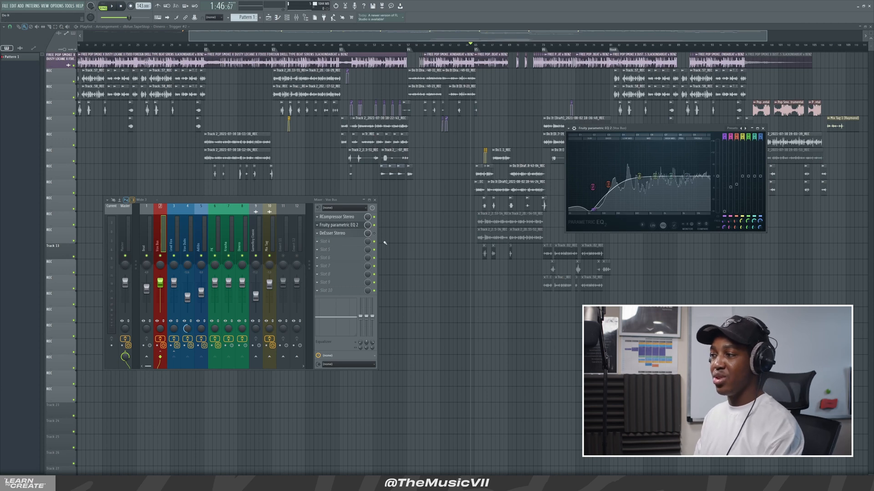
pyautogui.moveTo(653, 133); pyautogui.dragTo(673, 139)
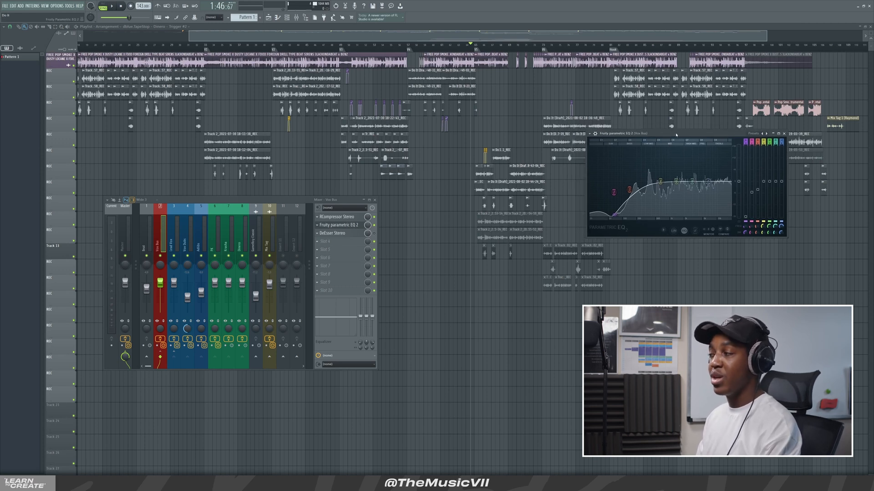
# Step: Play the section from about 1:33 while toggling the Vox Bus Fruity Parametric EQ 2 to compare the difference
pyautogui.click(374, 225)
pyautogui.click(409, 47)
pyautogui.press('space')
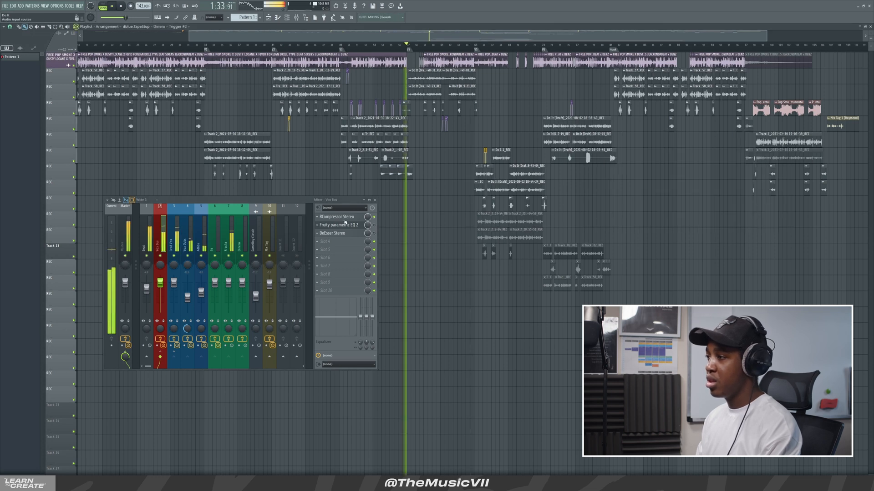
pyautogui.click(374, 225)
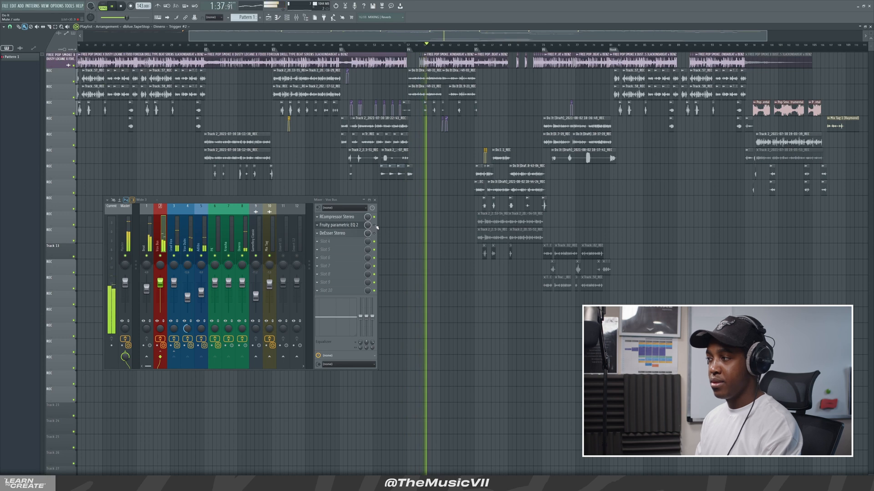
pyautogui.press('space')
pyautogui.press('space')
# Step: View the Vox Bus Fruity Parametric EQ 2 response during playback, restarting the song from about 1:46
pyautogui.click(345, 225)
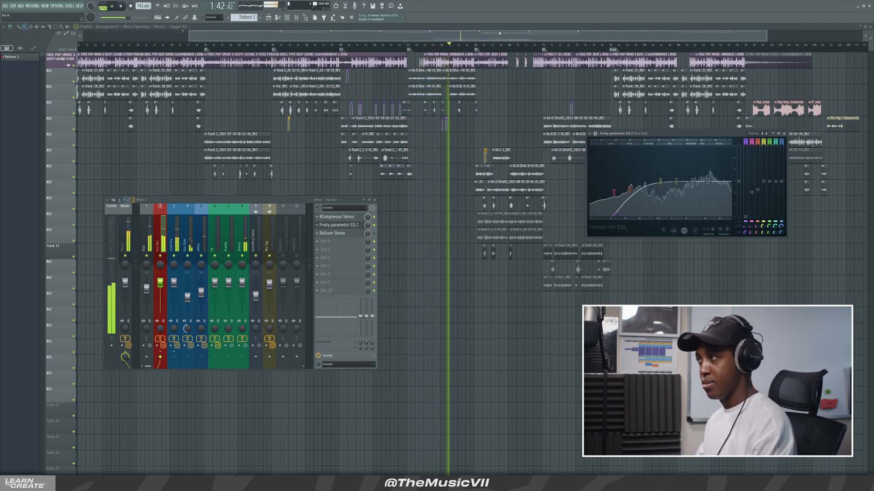
pyautogui.click(471, 48)
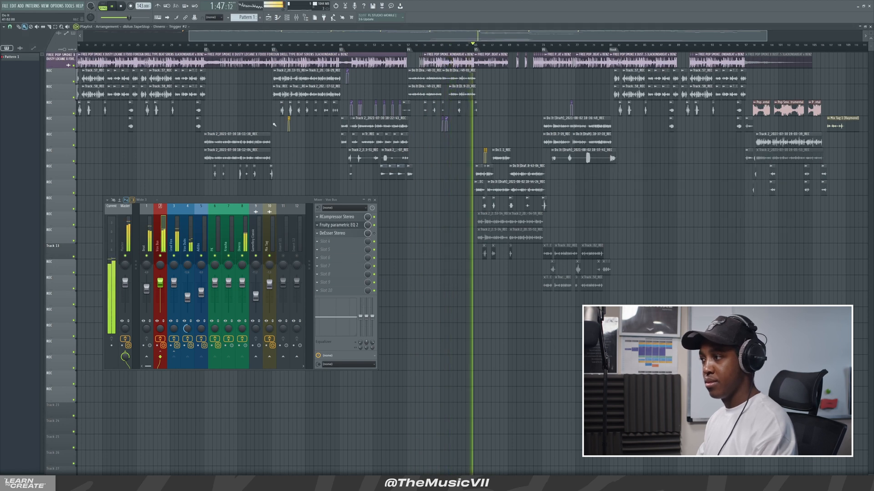
pyautogui.click(339, 225)
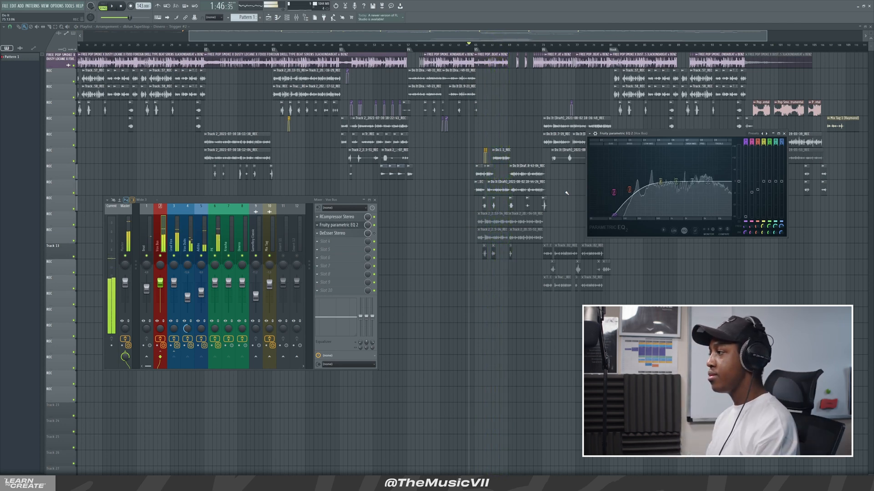
# Step: Stop playback and examine the Vox Bus DeEsser, closing the Fruity Parametric EQ 2 and placing the DeEsser window beside the mixer
pyautogui.press('space')
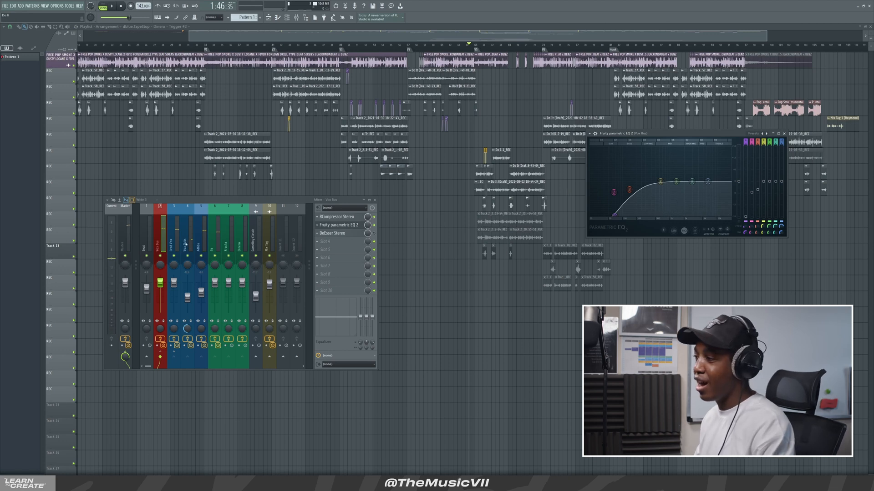
pyautogui.click(350, 234)
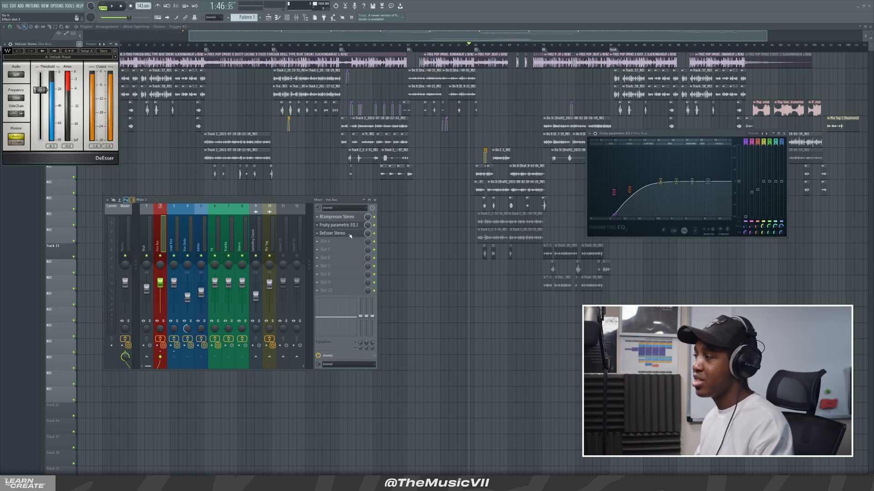
pyautogui.moveTo(71, 47); pyautogui.dragTo(477, 116)
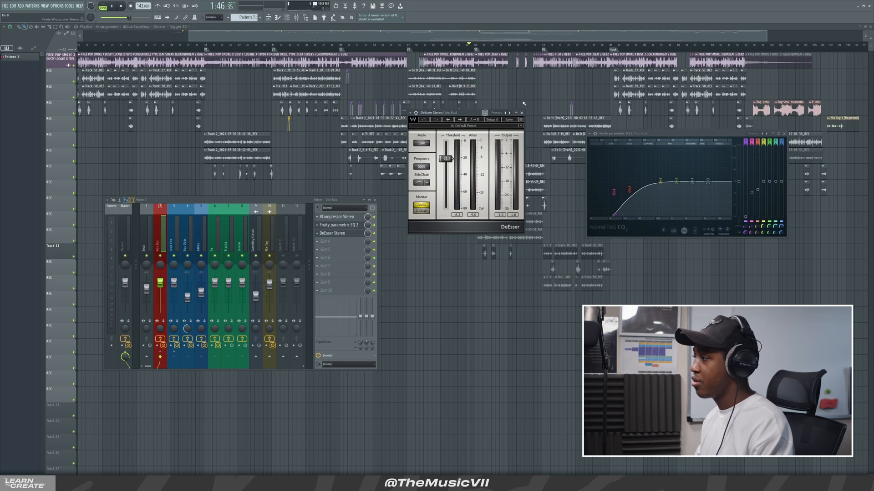
pyautogui.click(784, 134)
pyautogui.moveTo(442, 113); pyautogui.dragTo(630, 89)
# Step: Play the section from about 1:46 while watching the Vox Bus DeEsser, close the plugin and stop playback
pyautogui.press('space')
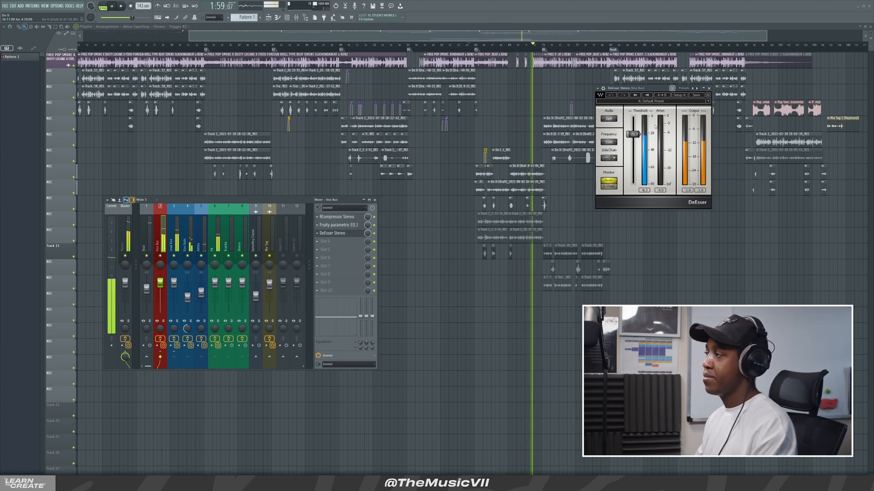
pyautogui.moveTo(635, 90); pyautogui.dragTo(679, 111)
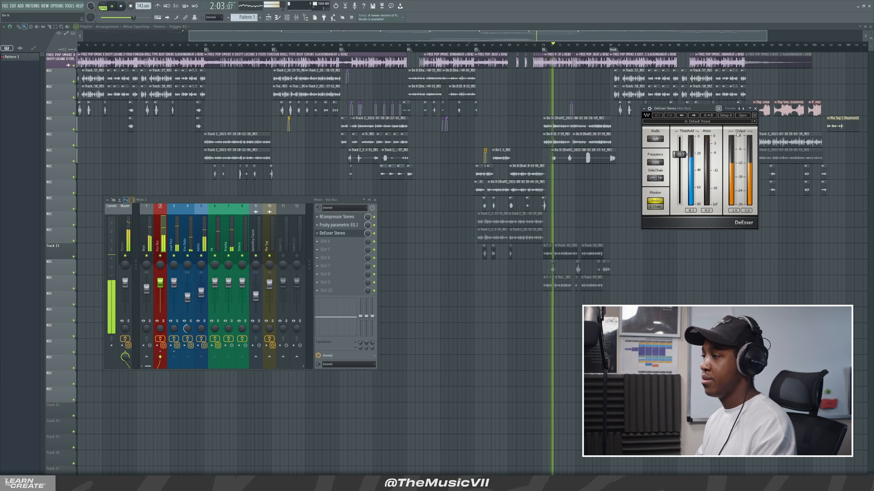
pyautogui.click(756, 109)
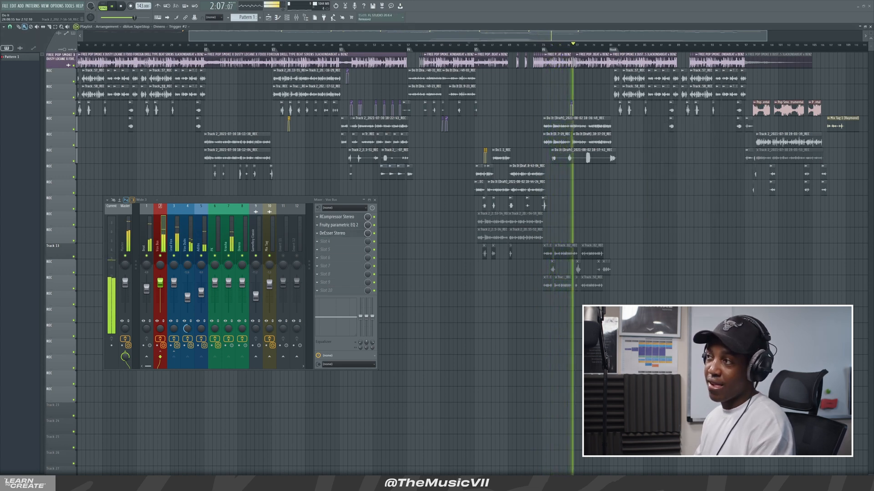
pyautogui.click(122, 6)
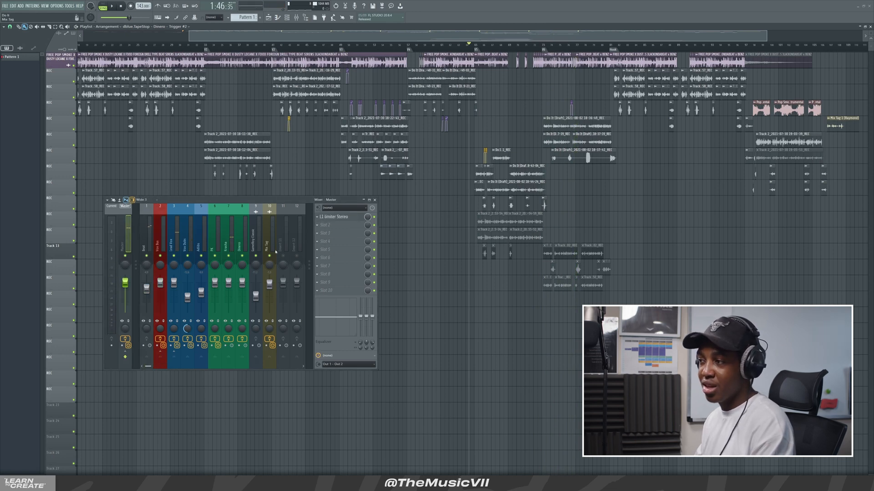
# Step: View the L1 limiter settings on the Master track, close the plugin and check the effects on the Mix Tag track
pyautogui.click(349, 217)
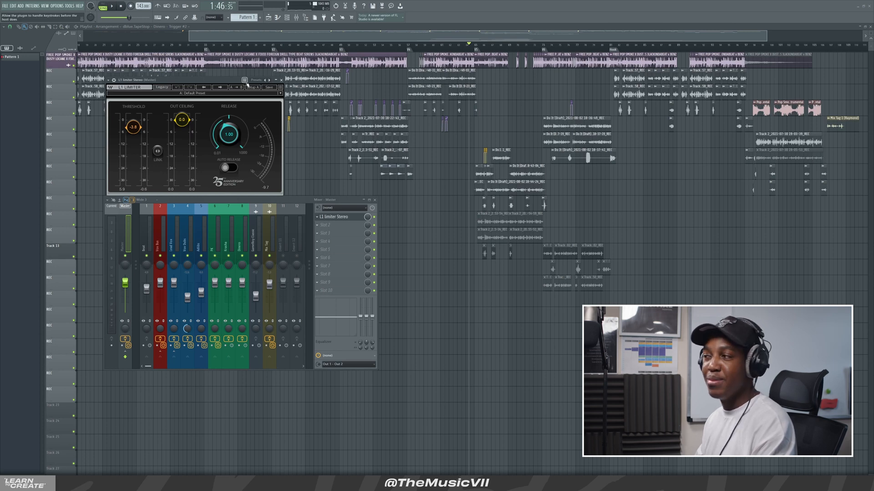
pyautogui.click(281, 80)
pyautogui.click(270, 232)
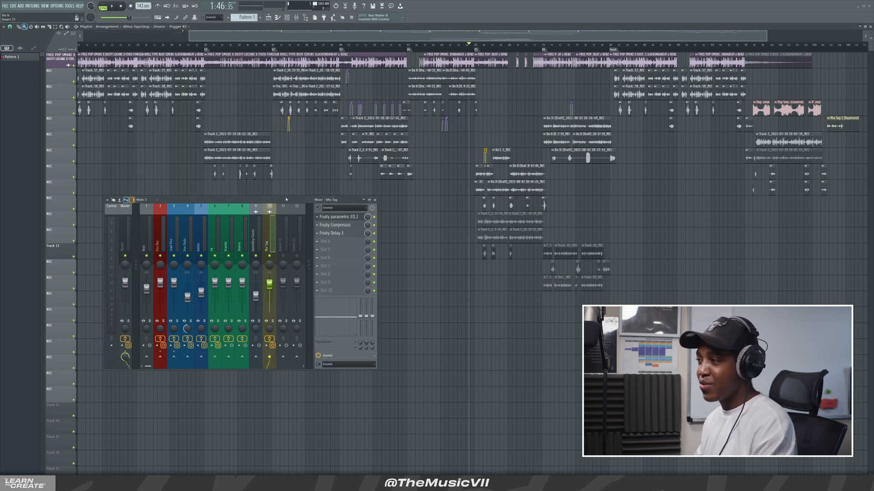
pyautogui.click(223, 225)
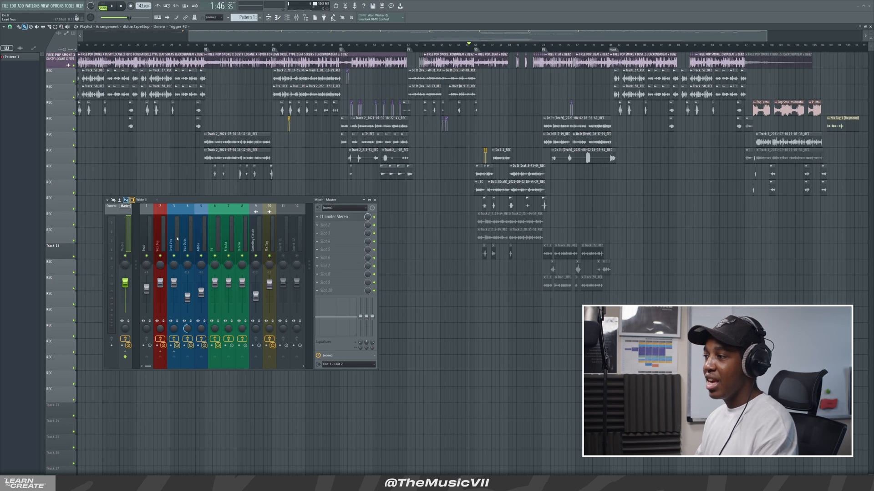
# Step: Play the section from about 1:46 with the Master L1 limiter bypassed and enabled to compare the difference, closing the plugin during playback
pyautogui.click(350, 218)
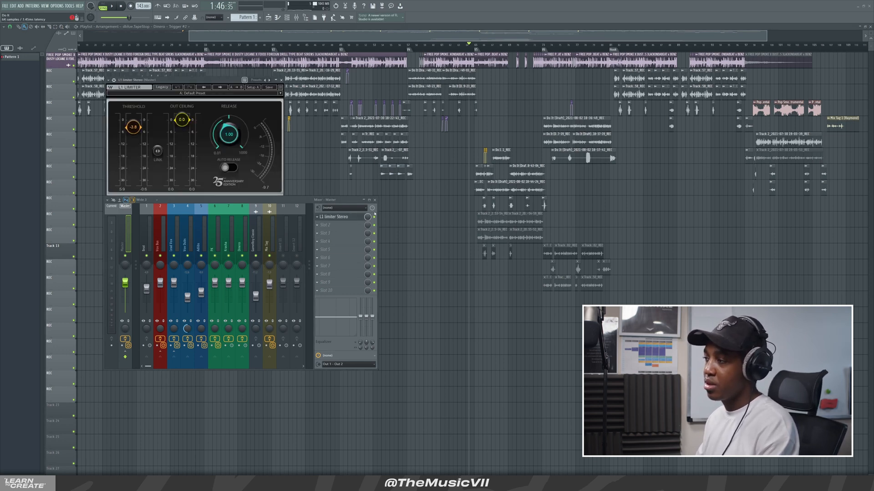
pyautogui.press('space')
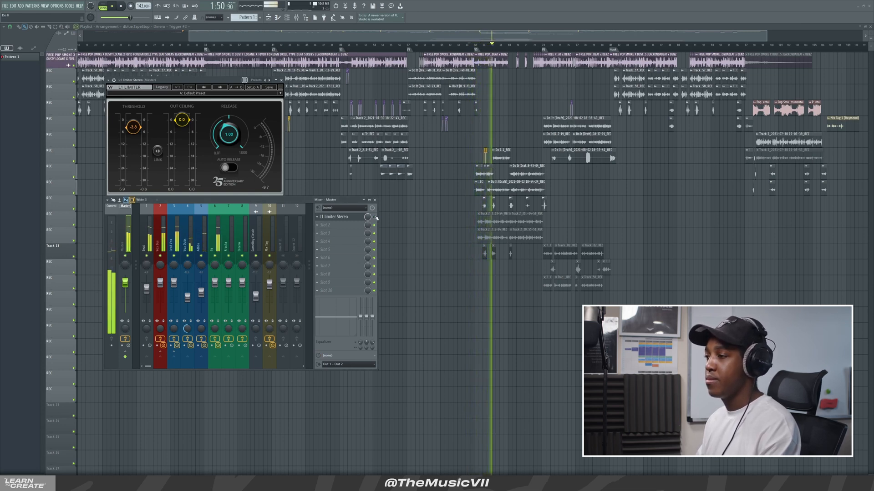
pyautogui.press('space')
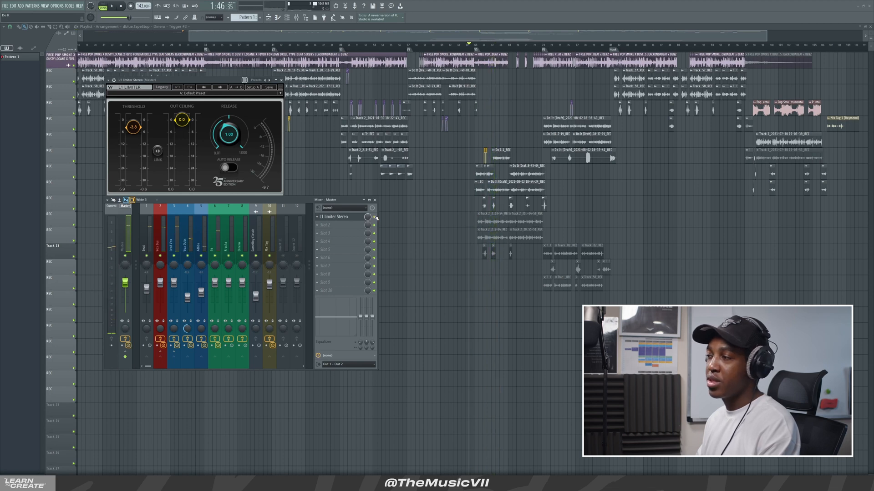
pyautogui.press('space')
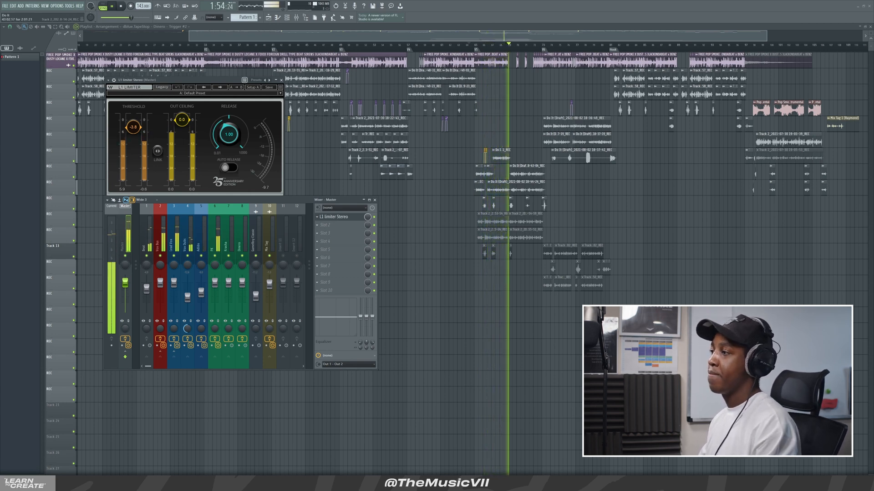
pyautogui.click(282, 80)
pyautogui.moveTo(266, 203); pyautogui.dragTo(275, 200)
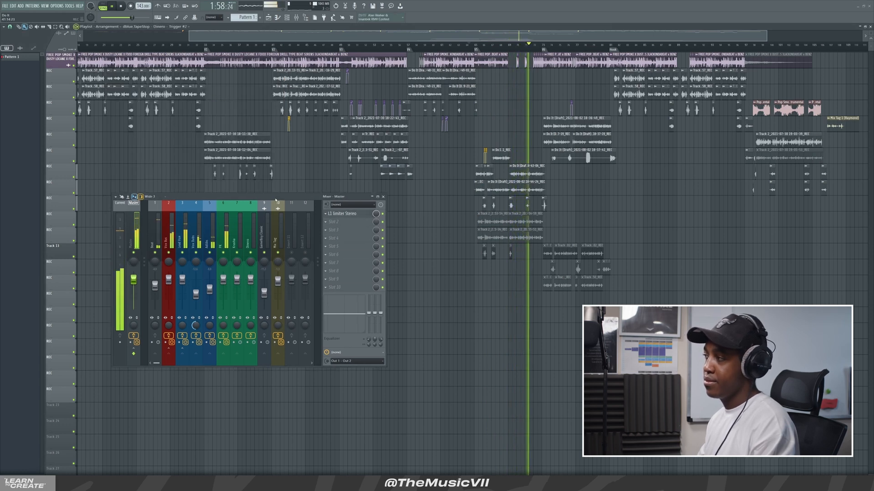